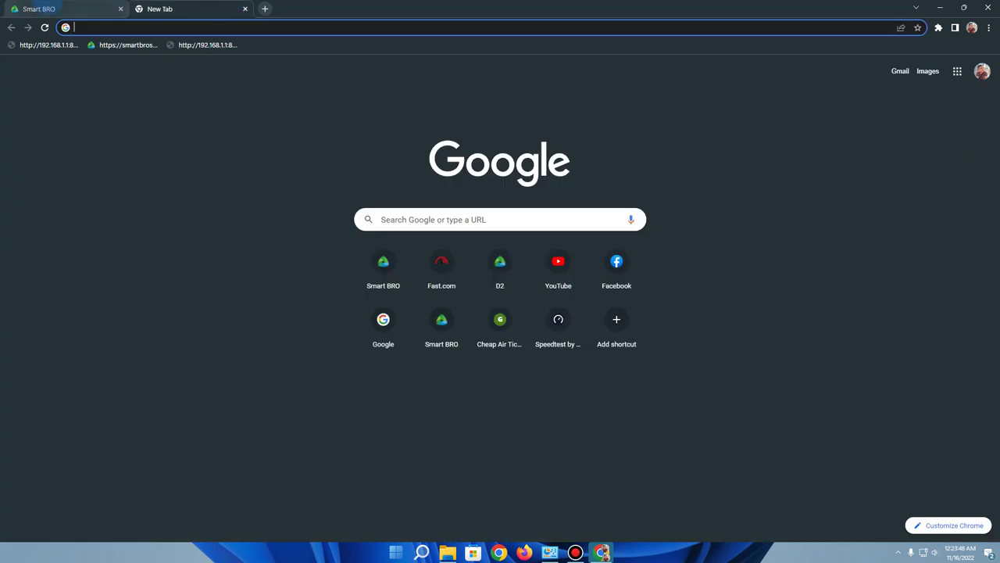
- Log in to the Smart Bro Home WiFi page with the user name smartbro and the account password
key("ctrl+Tab")
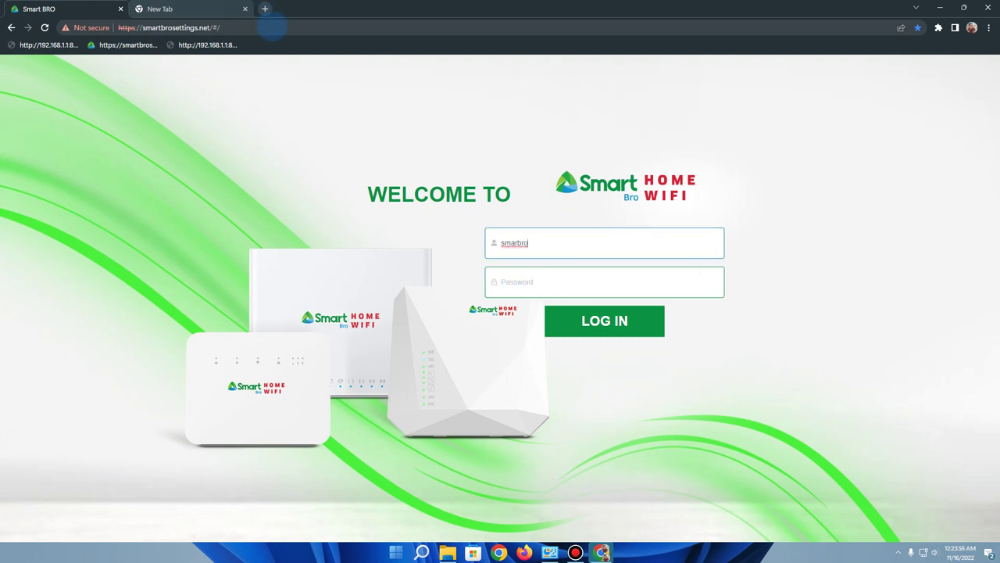
left_click(625, 247)
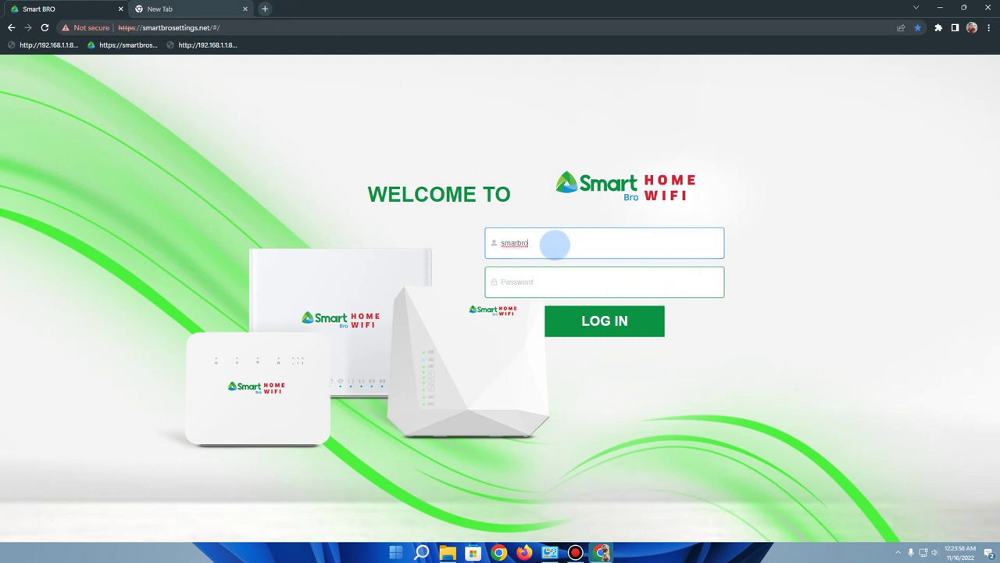
left_click(516, 243)
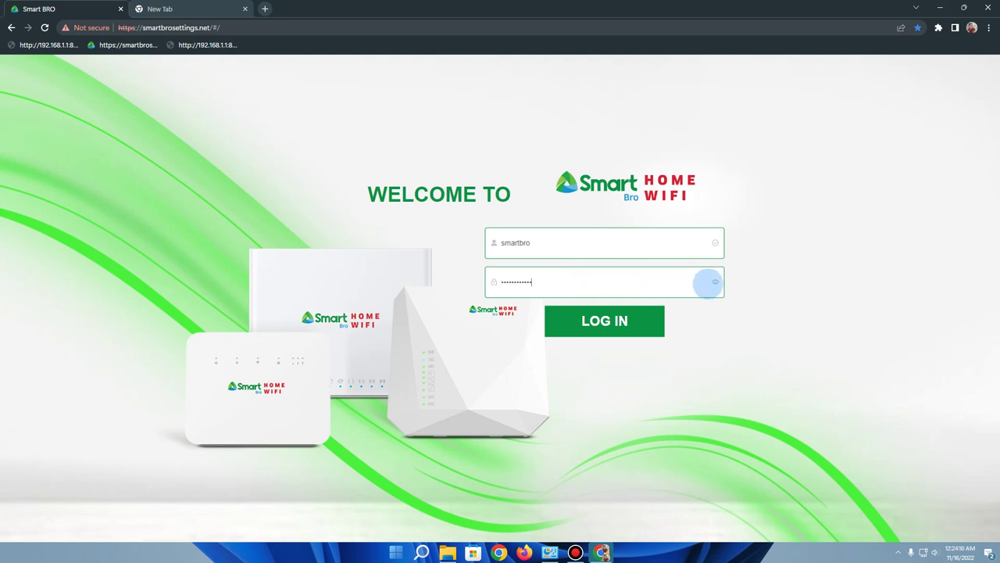
left_click(702, 282)
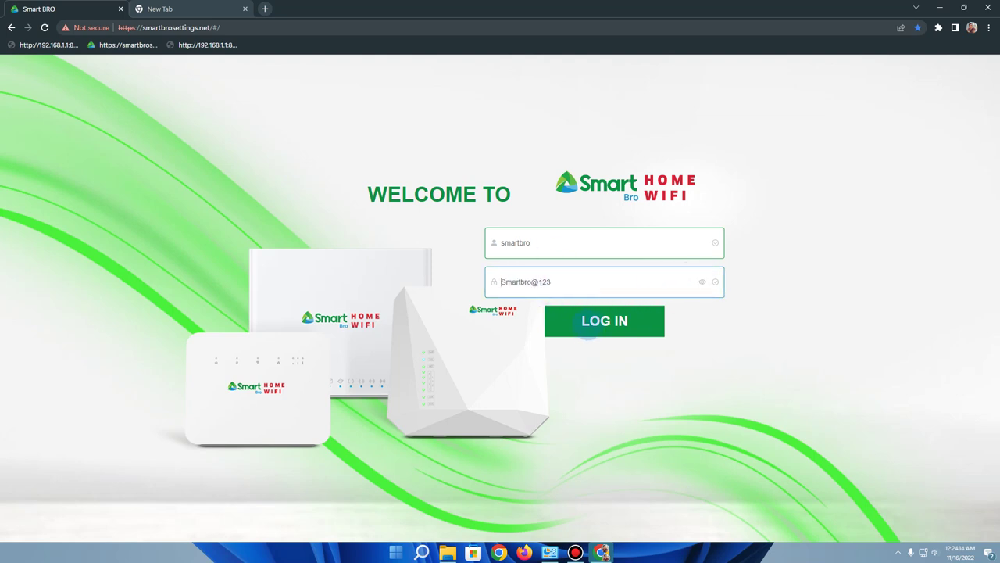
left_click(592, 322)
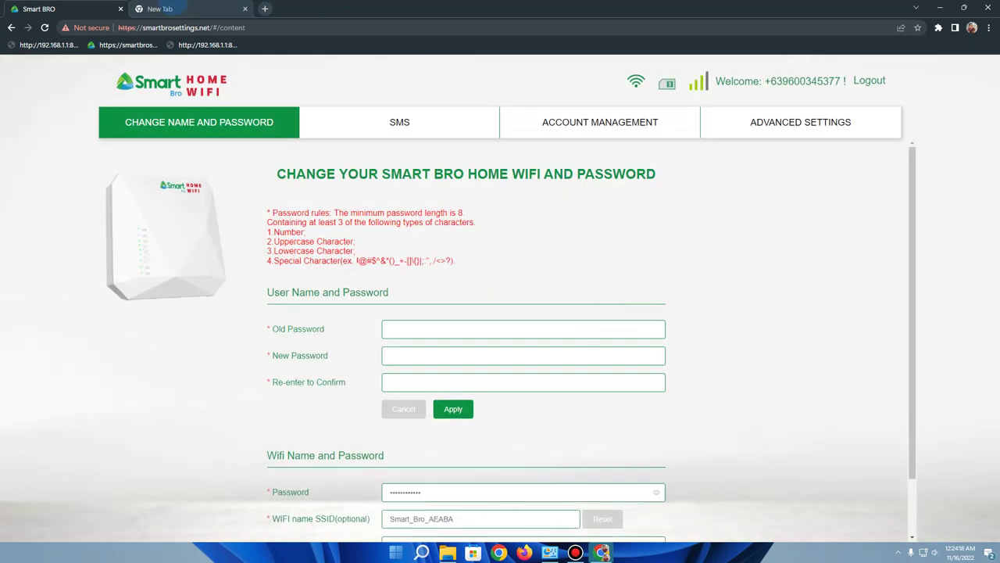
- Look over the user password fields and the Wi-Fi name and password fields on the Change Name and Password page
left_click(219, 8)
left_click(39, 9)
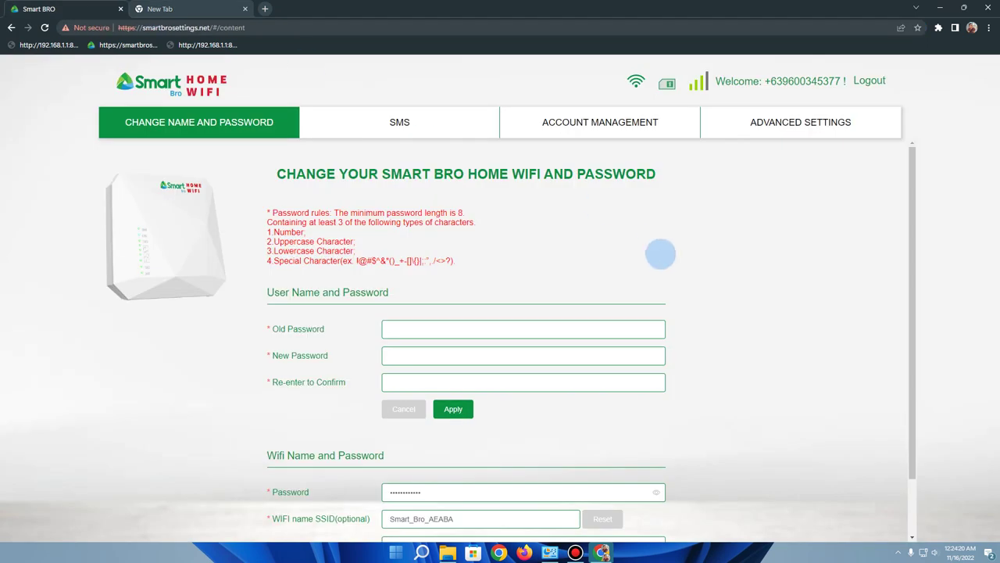
scroll(661, 250, "down", 2)
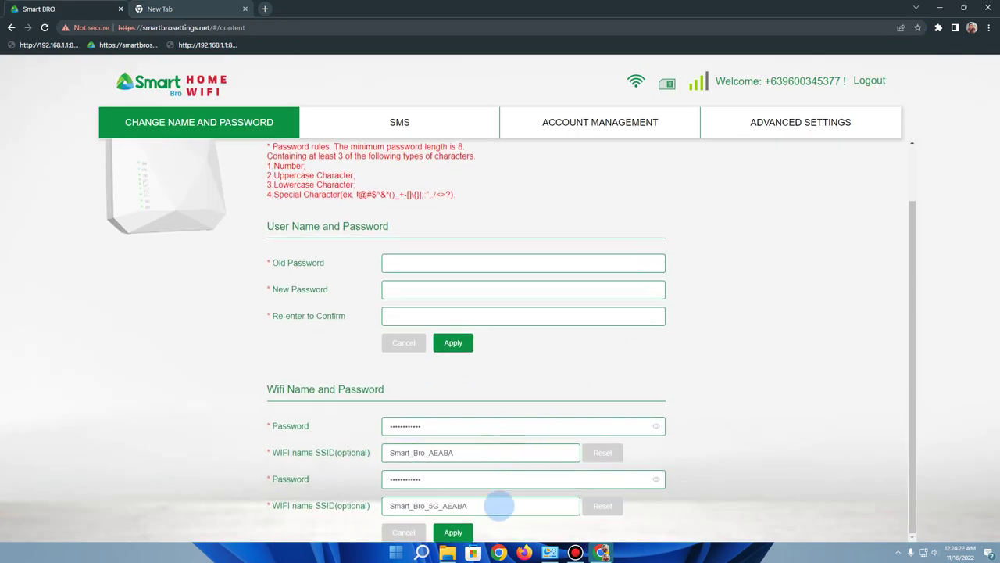
left_click(456, 531)
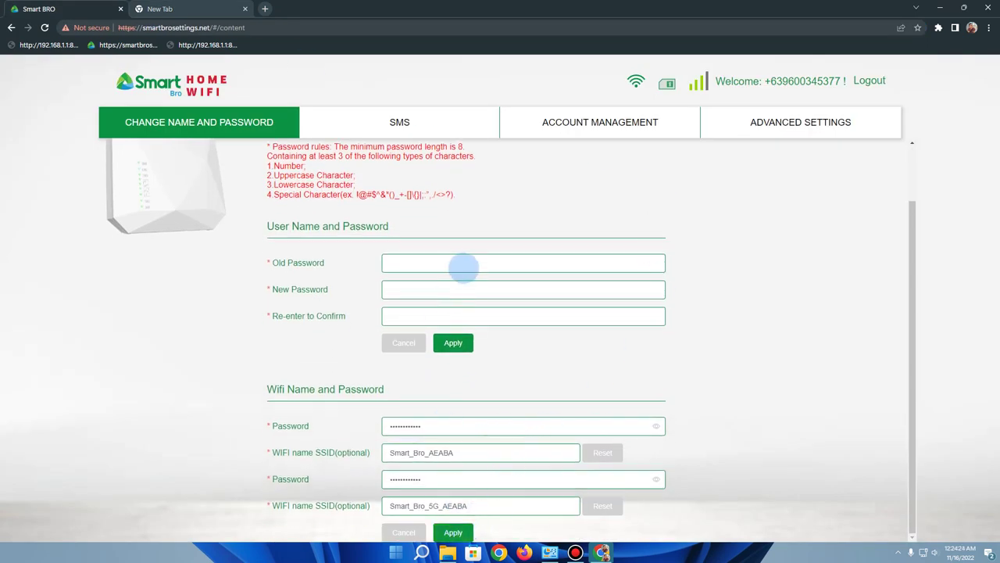
left_click(474, 262)
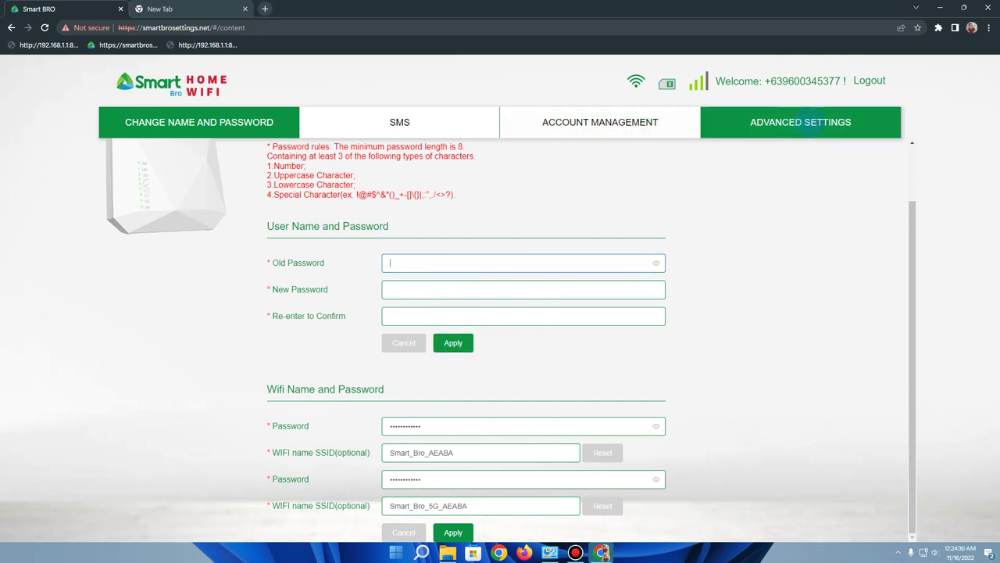
- Open the WAN Status page in the advanced settings and examine the Band value under Connection Status
left_click(809, 125)
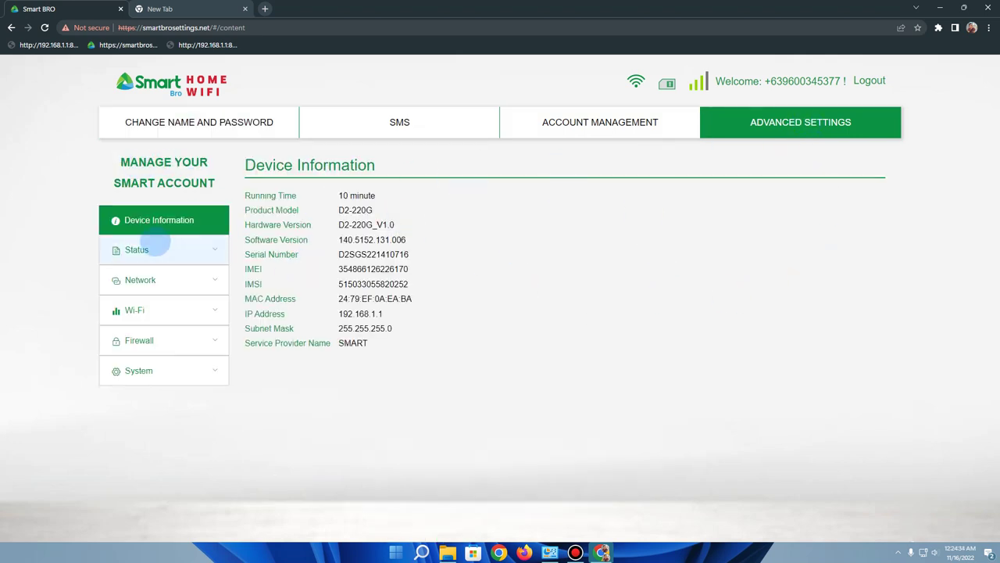
left_click(155, 247)
left_click(152, 307)
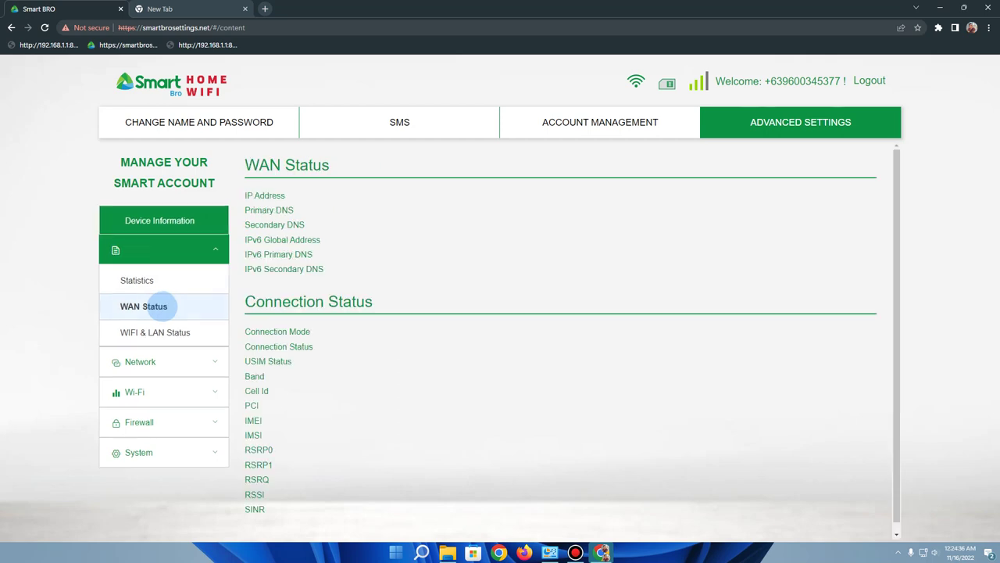
scroll(371, 305, "down", 1)
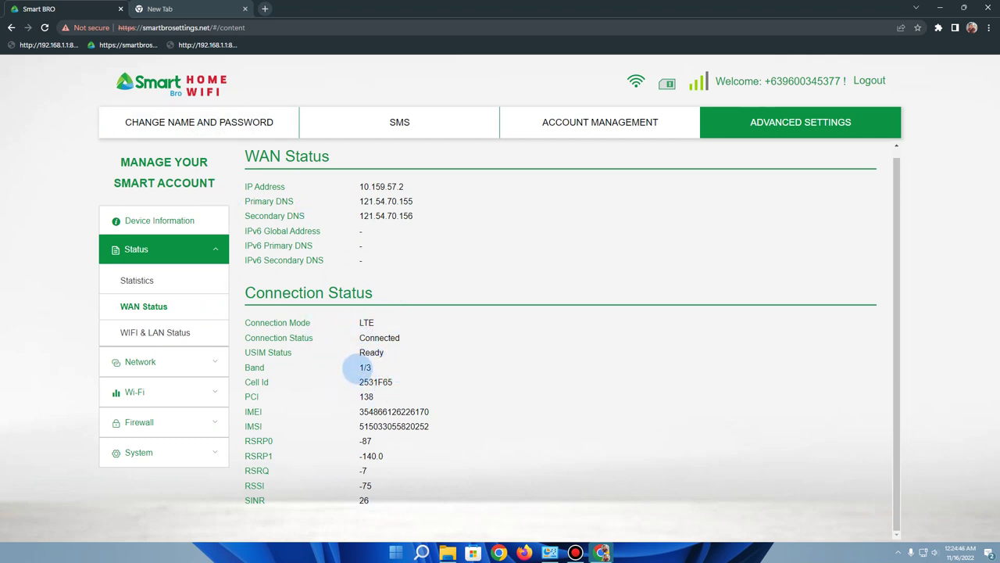
left_click_drag(352, 367, 415, 368)
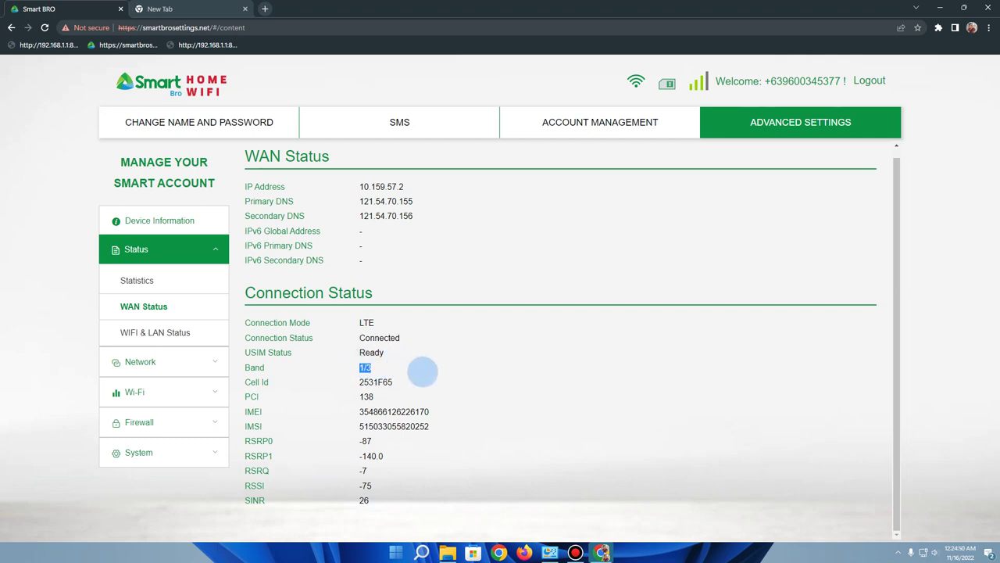
left_click_drag(363, 369, 443, 373)
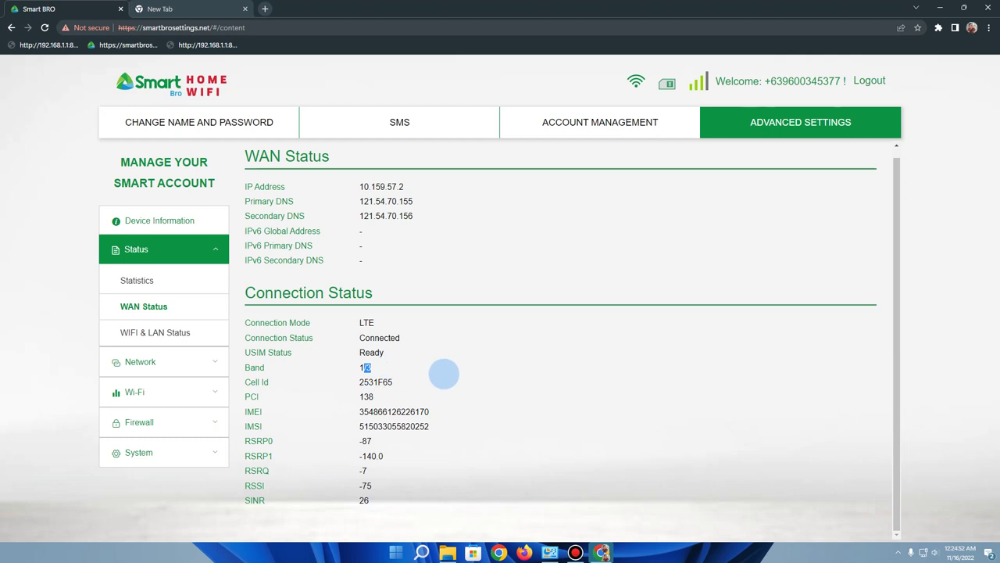
left_click(444, 374)
- Open the NOTION page at 192.168.1.1:8080 in the second browser tab, alongside the WAN Status page
left_click(181, 7)
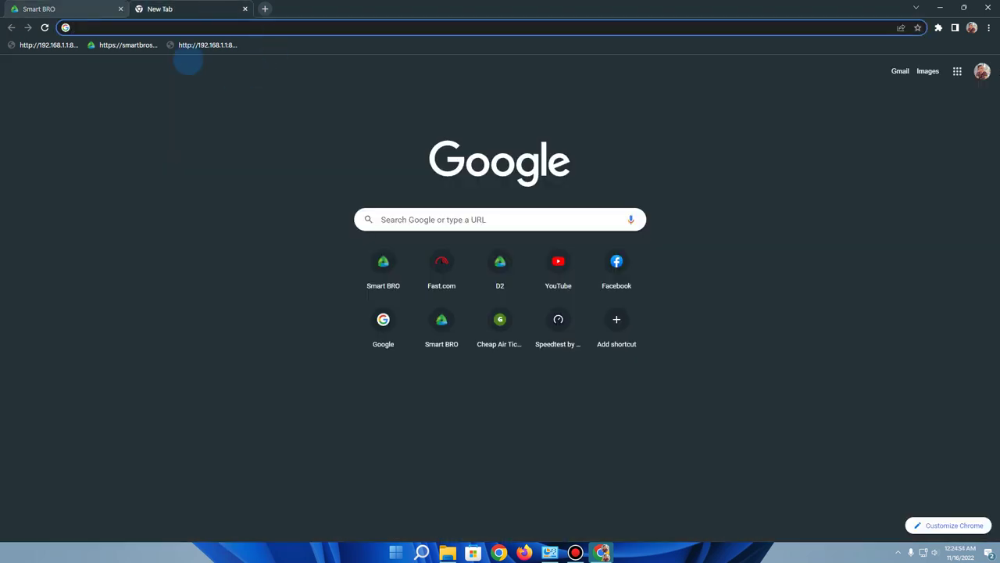
left_click(39, 9)
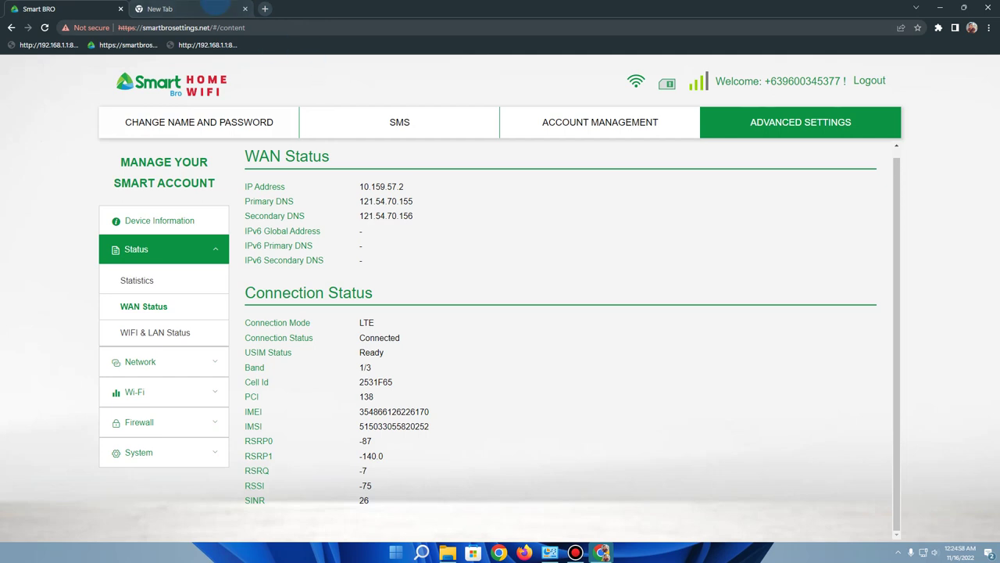
left_click(216, 8)
left_click(208, 44)
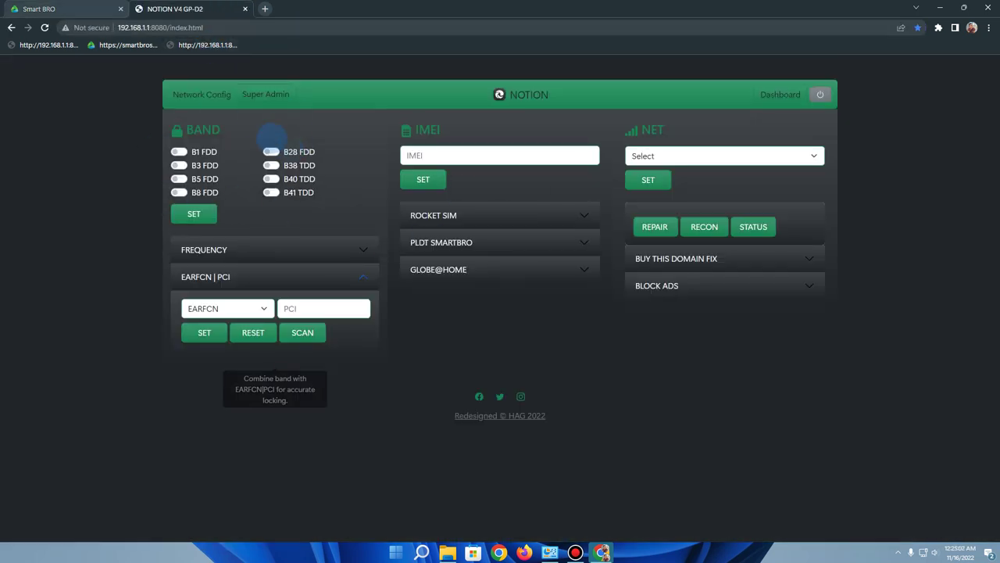
left_click(79, 8)
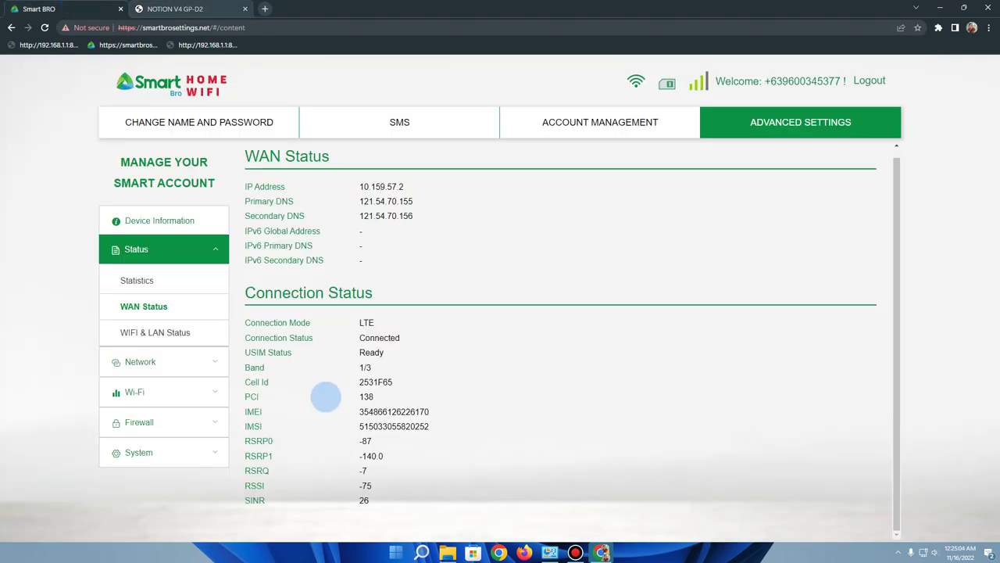
left_click(177, 9)
left_click(93, 8)
left_click(174, 8)
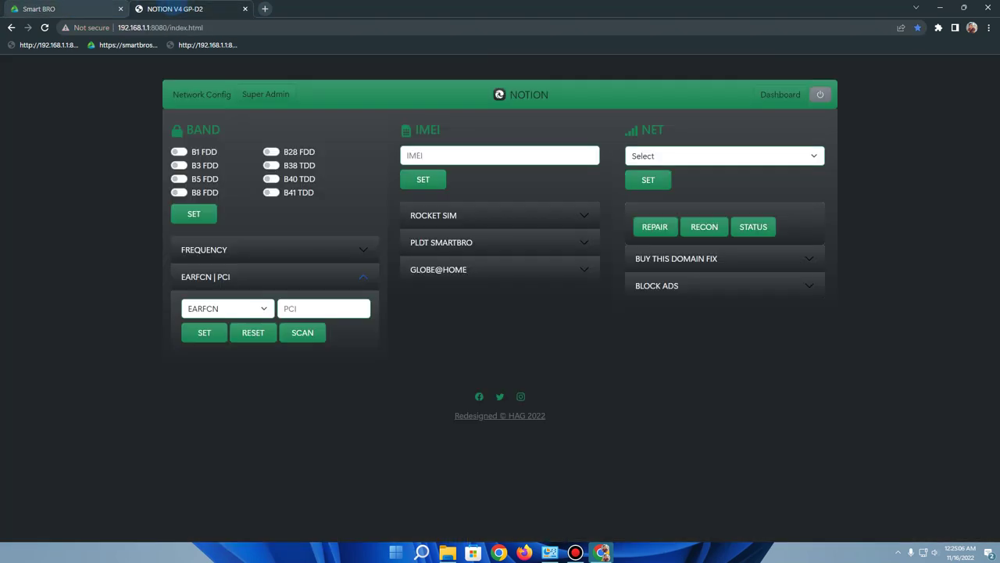
left_click(94, 9)
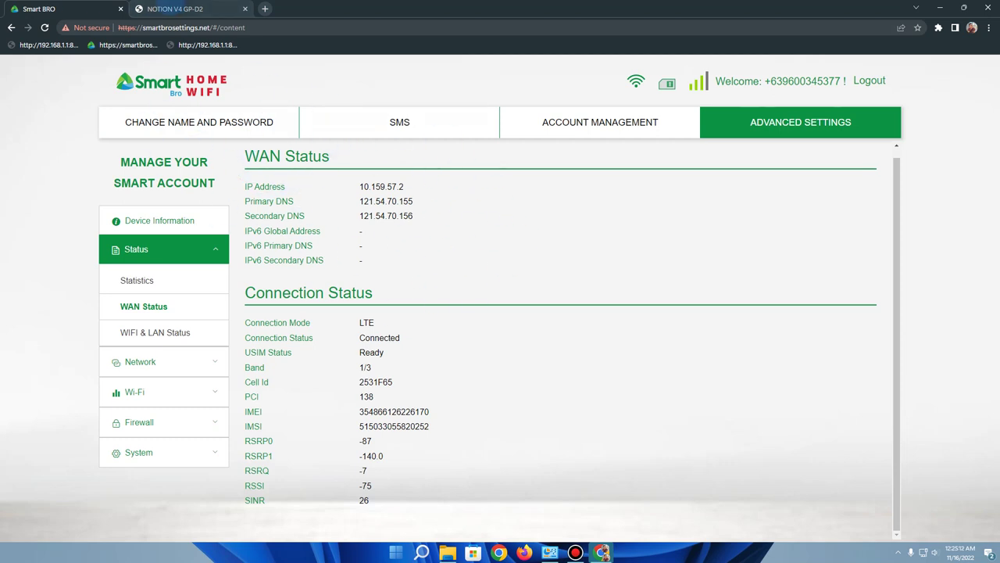
left_click(165, 8)
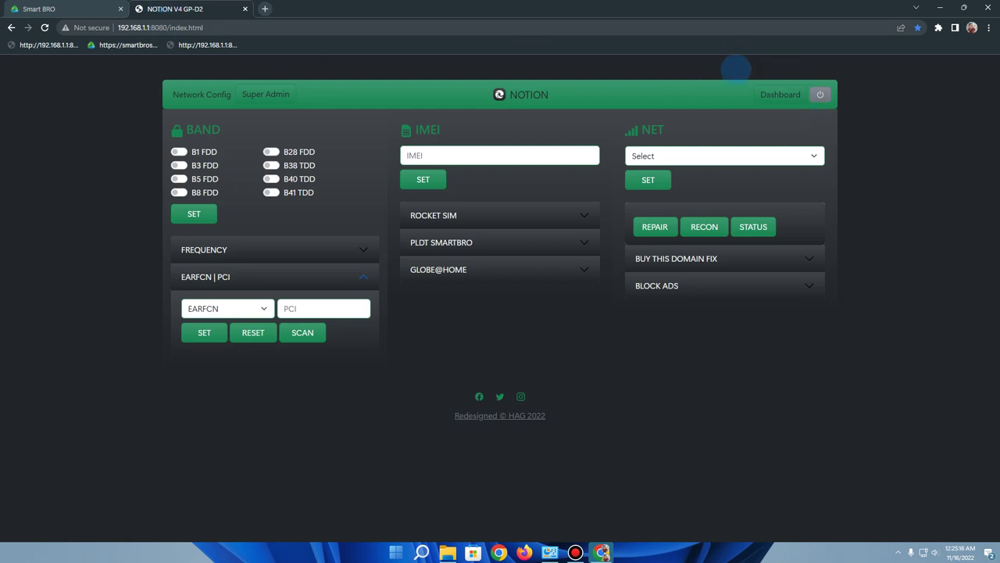
- Examine NOTION's device reboot option, IMEI entry and network mode choices without applying any of them
left_click(820, 93)
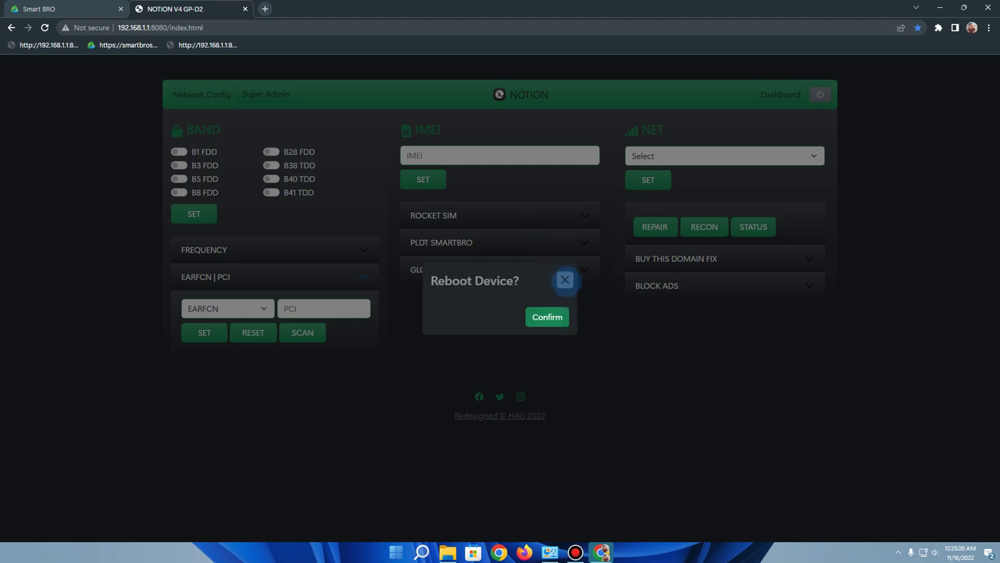
left_click(565, 280)
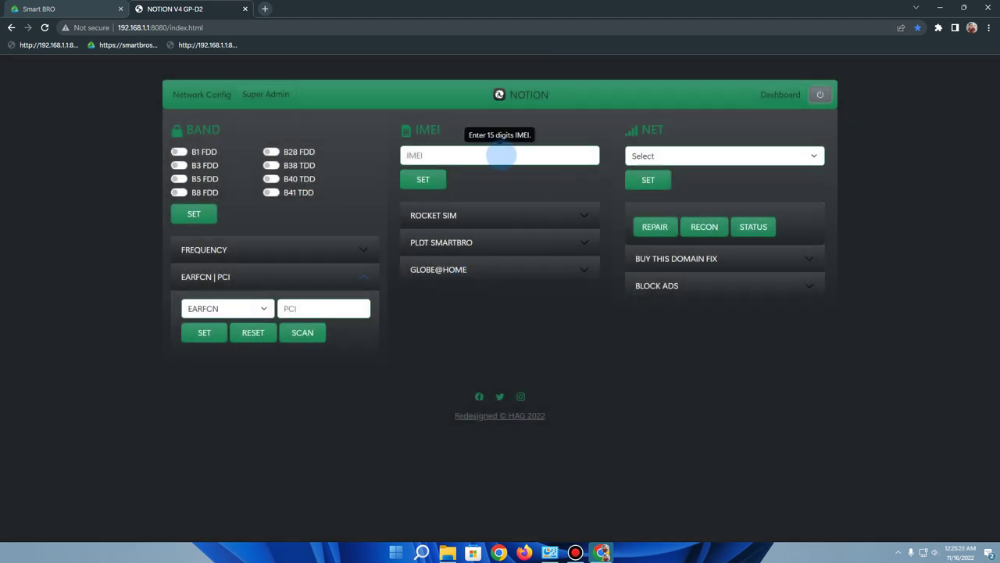
left_click(501, 155)
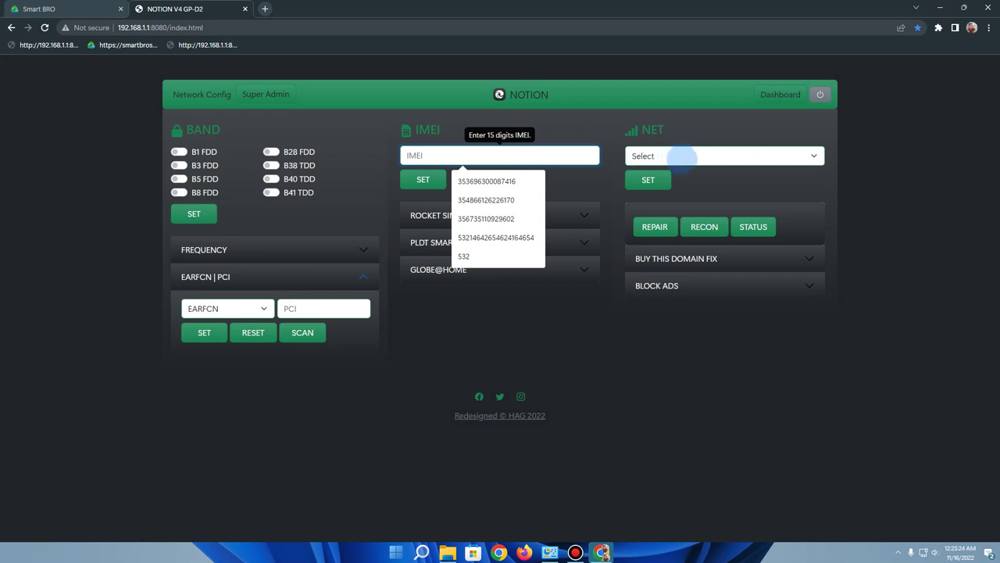
left_click(682, 157)
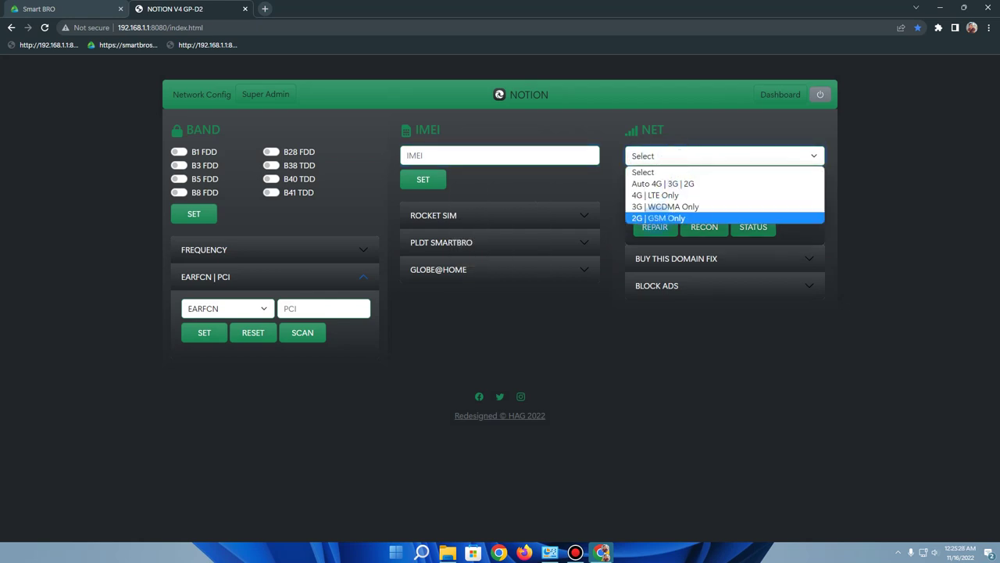
left_click(642, 173)
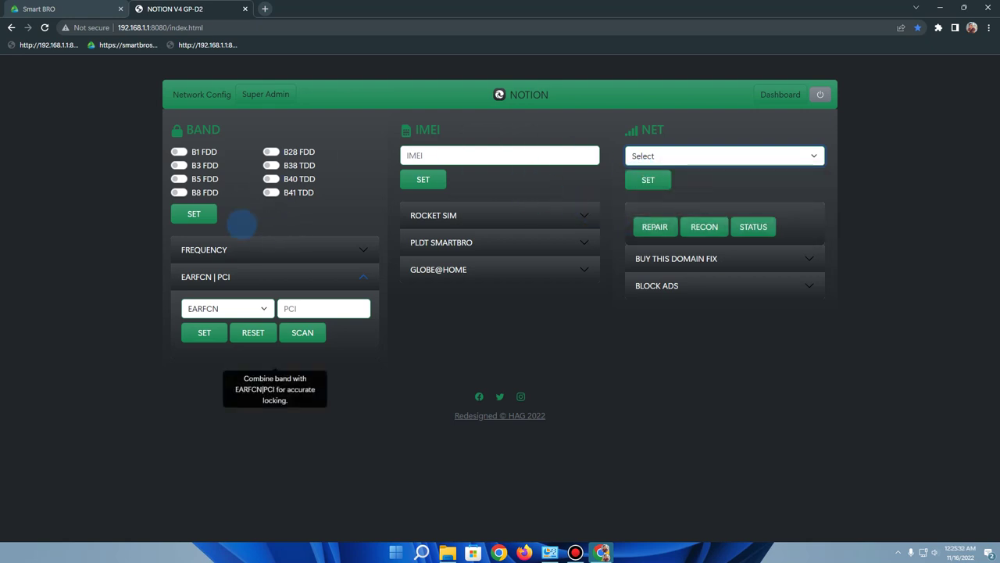
left_click(94, 10)
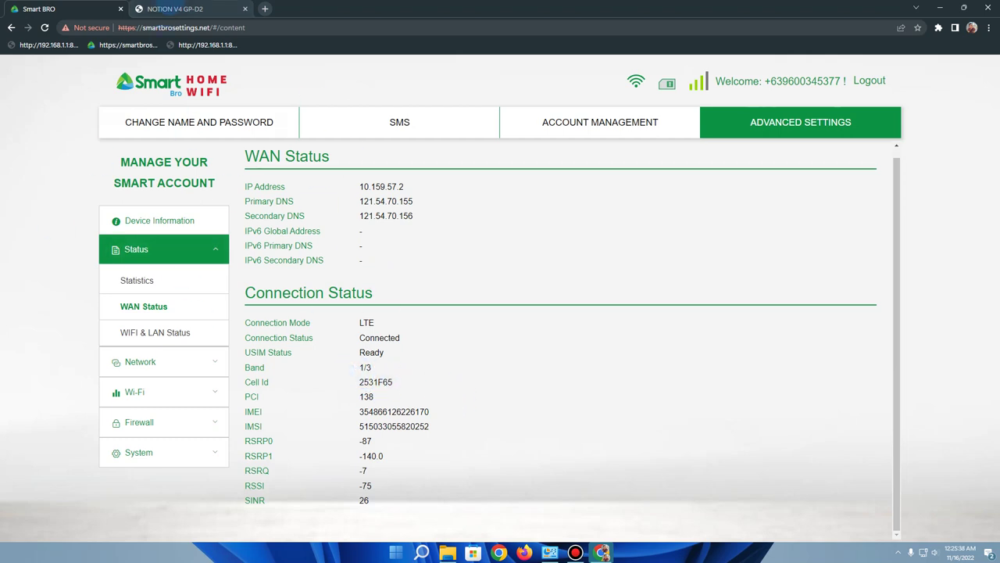
left_click(172, 9)
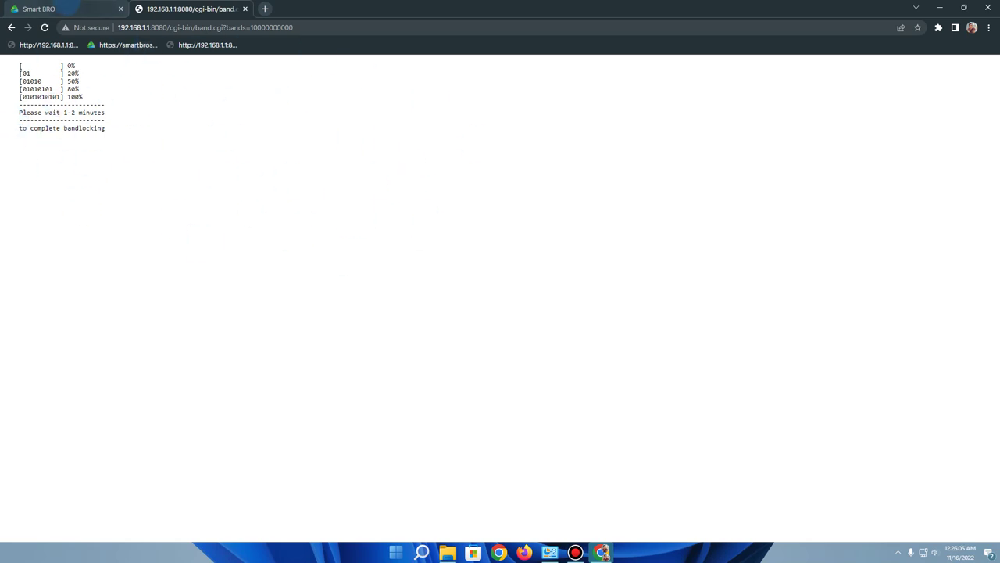
- Reload the Smart Bro page and reopen WAN Status to check the connected band, repeating the refresh once
left_click(87, 8)
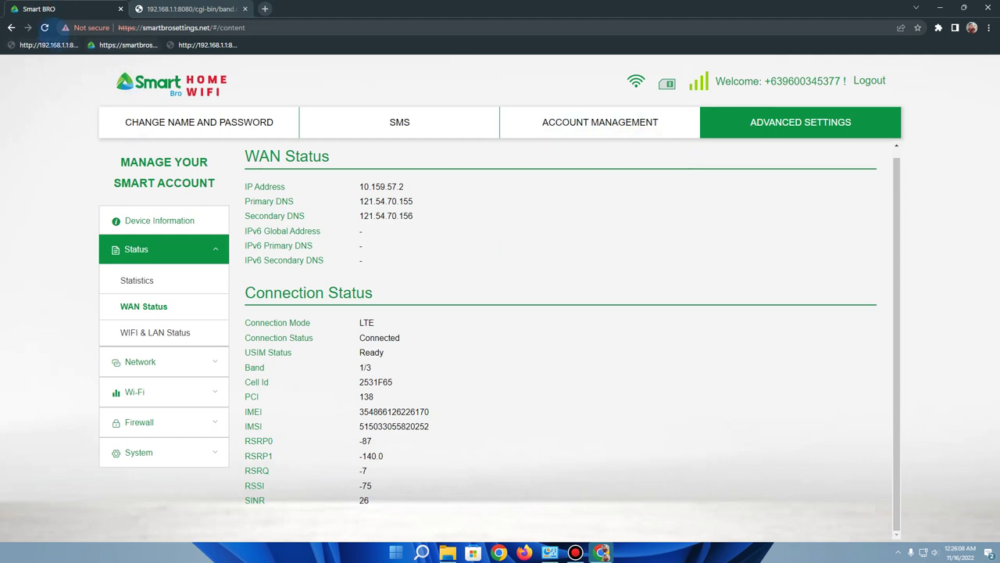
left_click(45, 28)
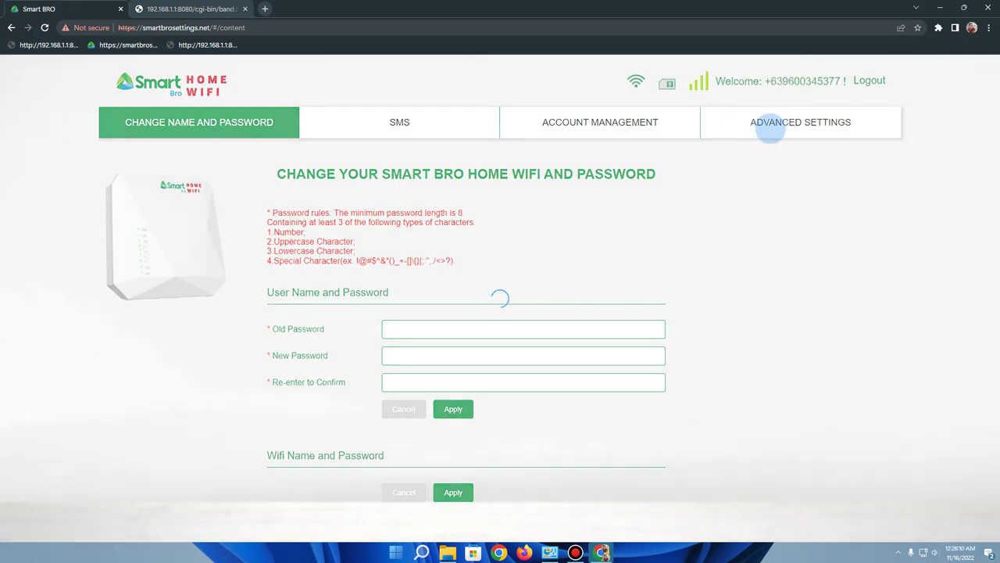
left_click(776, 123)
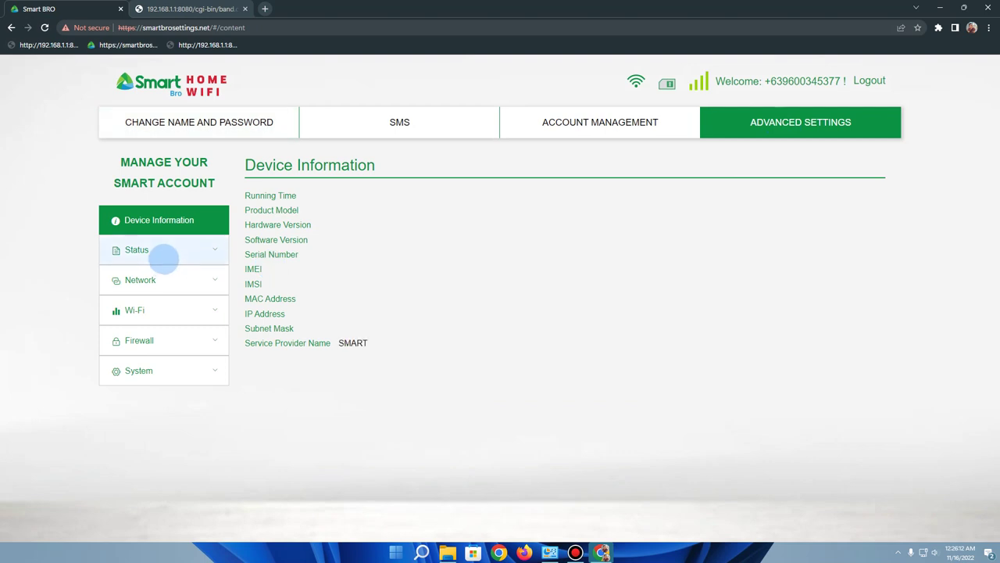
left_click(166, 250)
left_click(149, 308)
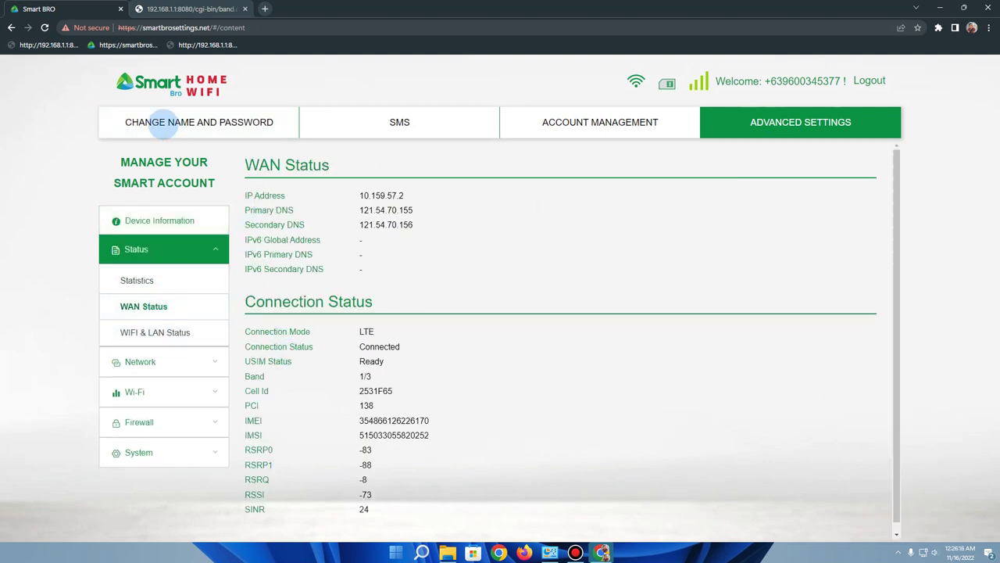
left_click(45, 27)
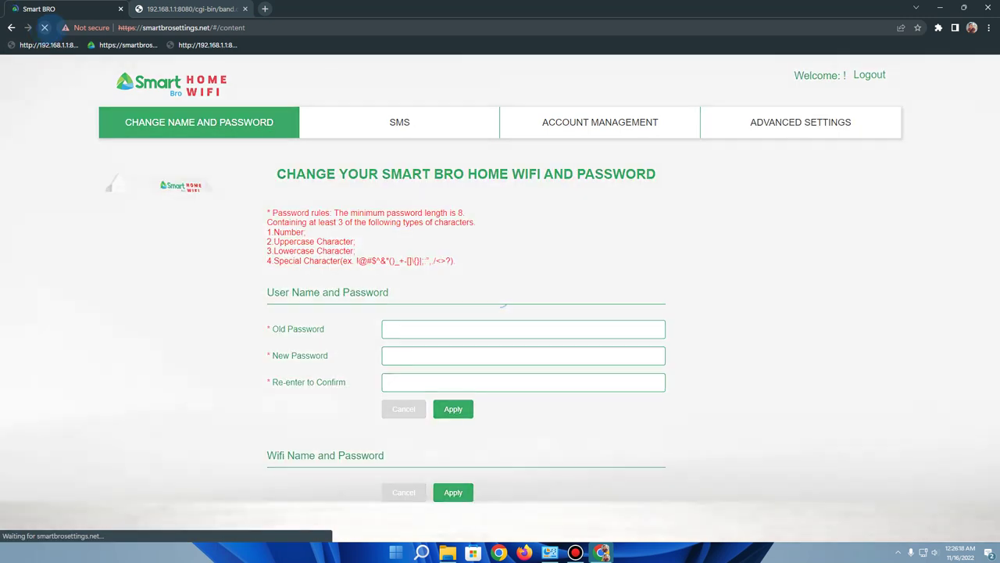
left_click(801, 122)
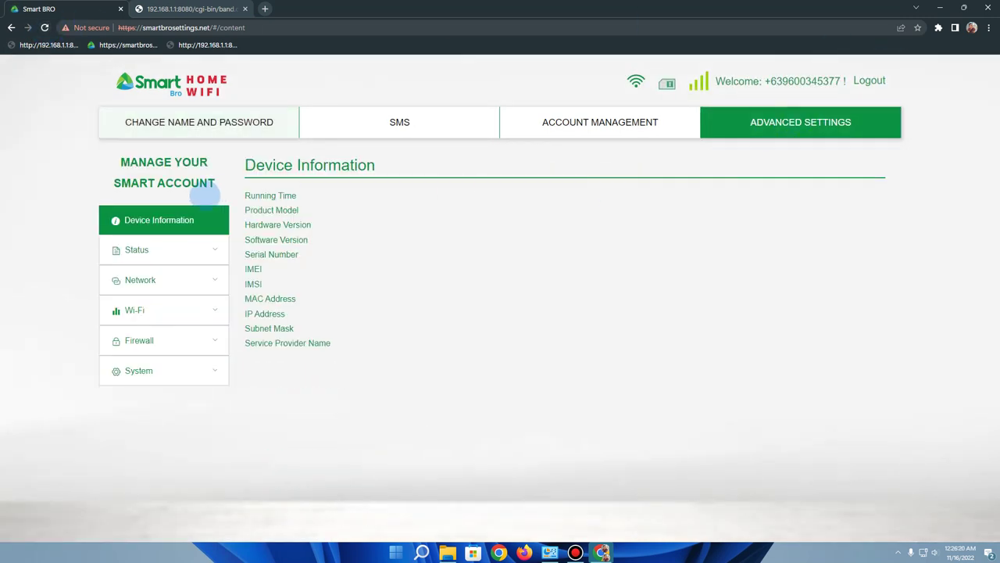
left_click(166, 250)
left_click(141, 306)
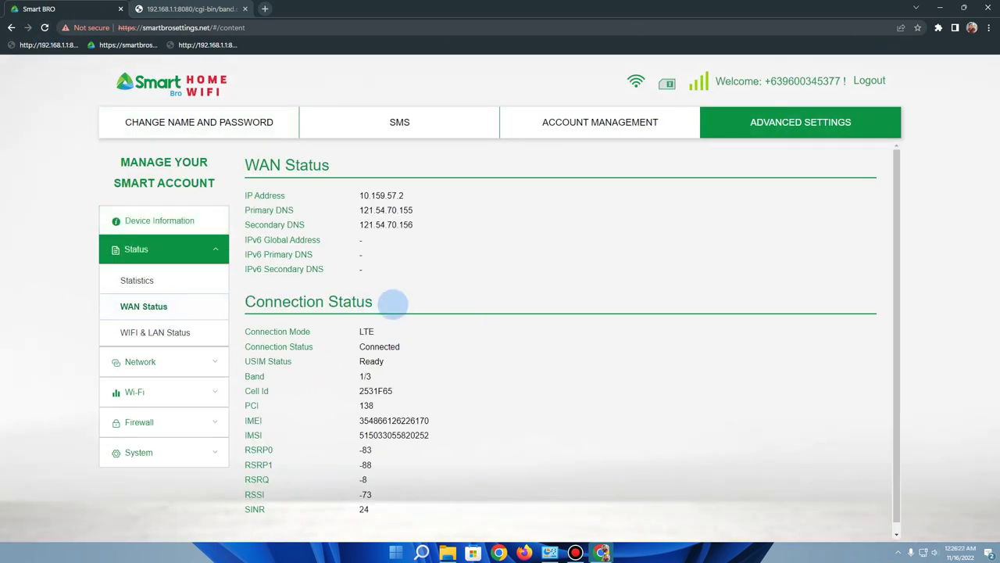
- Check the band lock's progress page, reload the Smart Bro page and reopen WAN Status under Advanced Settings
left_click(187, 243)
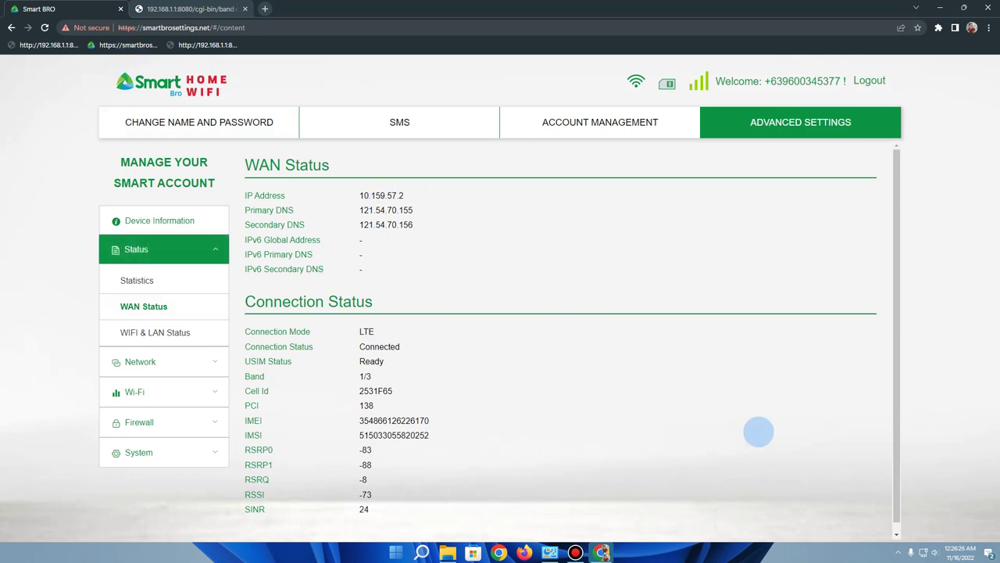
left_click(196, 9)
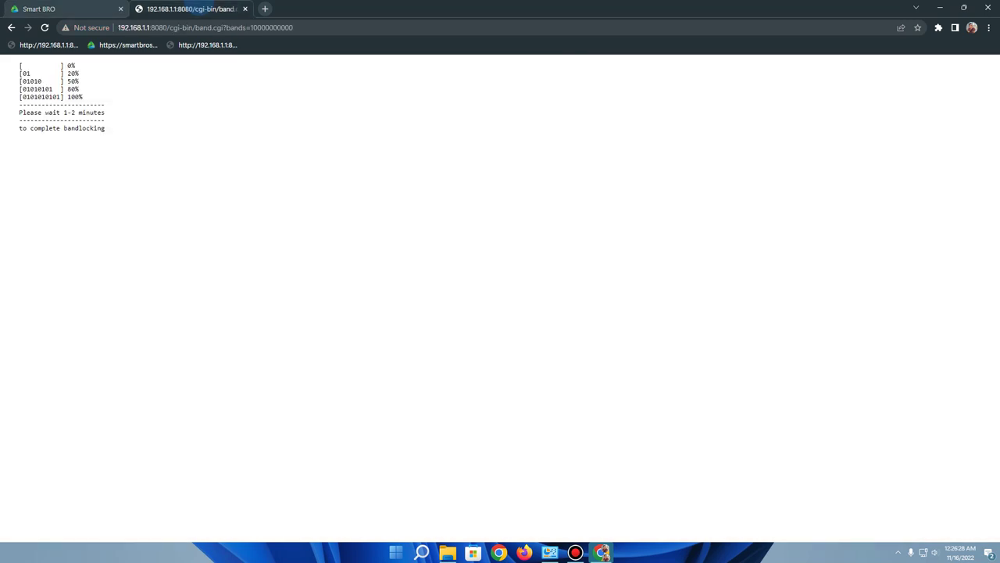
left_click(98, 9)
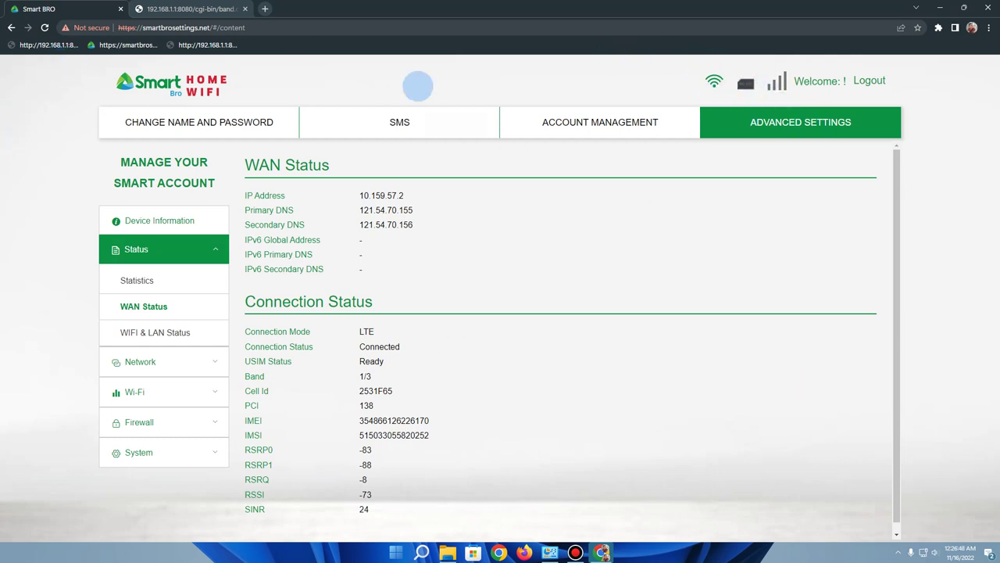
left_click(44, 27)
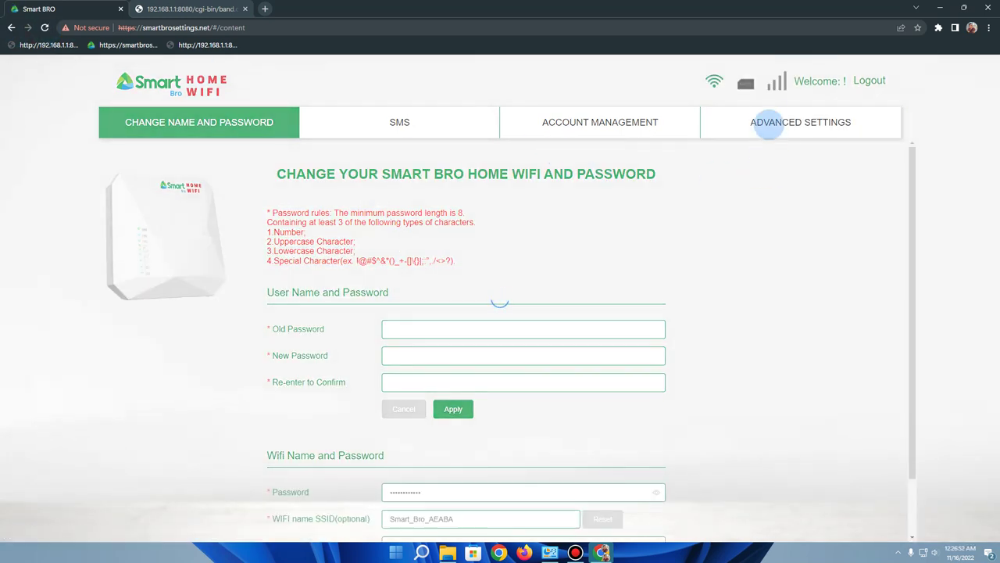
left_click(769, 125)
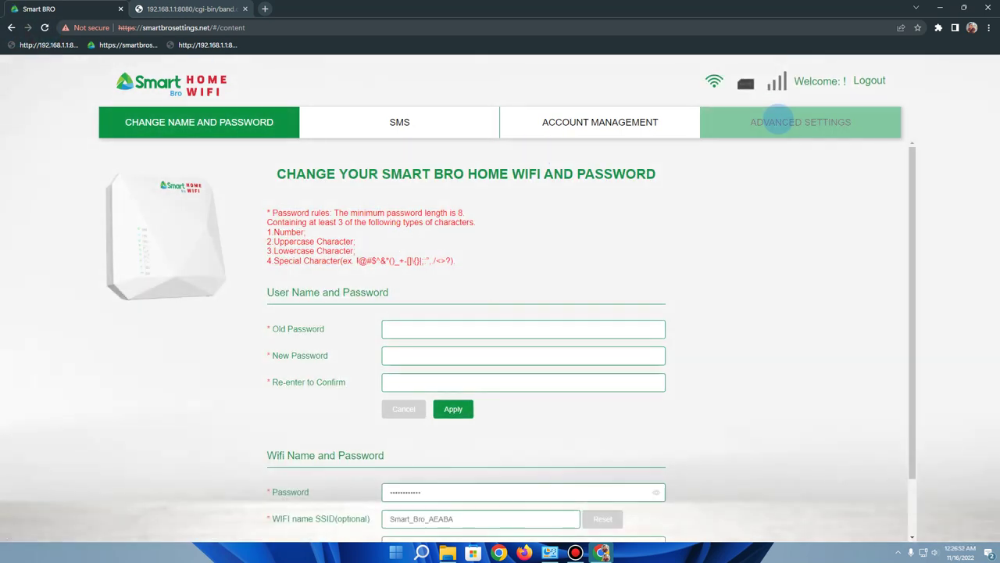
left_click(160, 252)
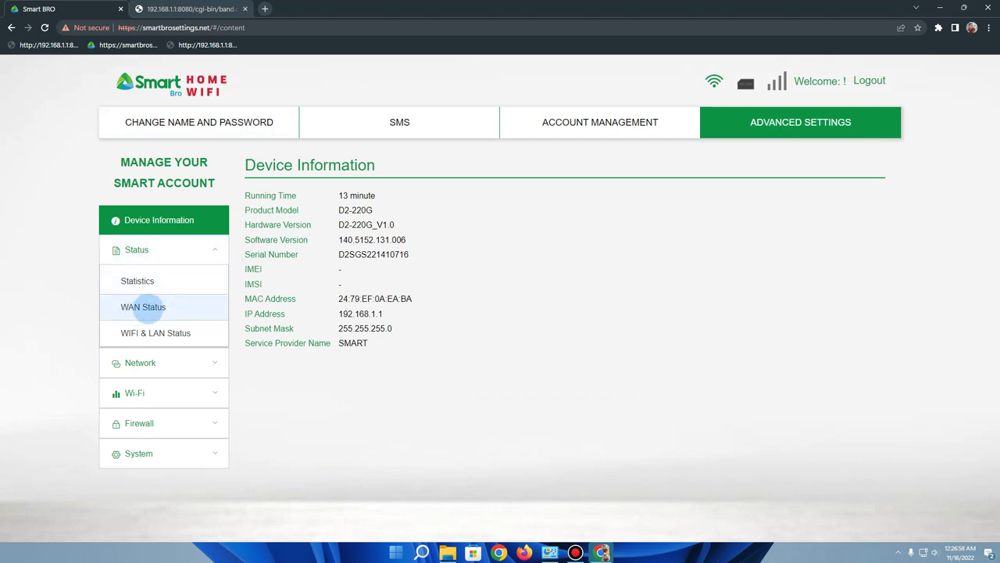
left_click(143, 307)
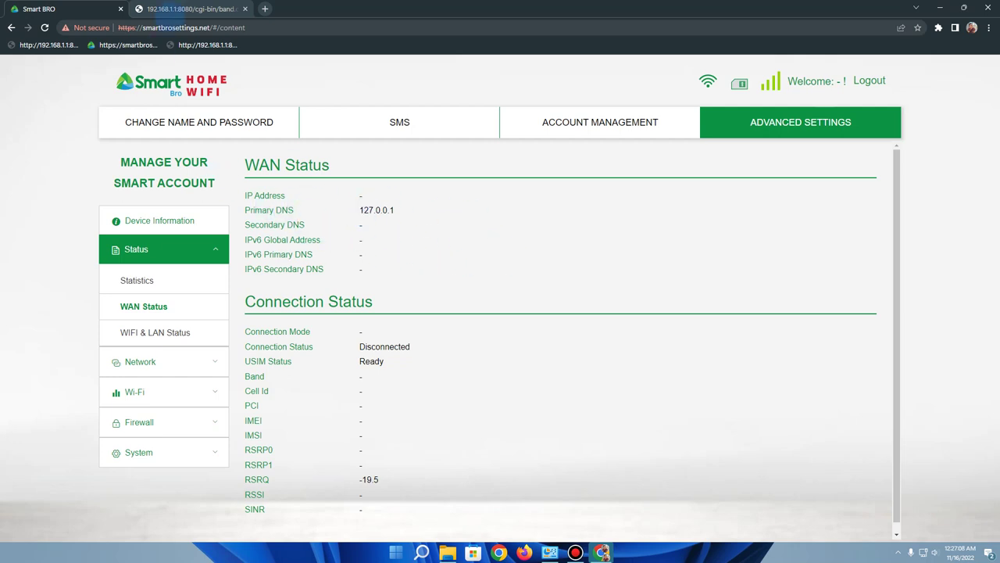
- Revisit the band lock's progress page, refresh the Smart Bro page again and check the connected band in WAN Status
left_click(168, 9)
left_click(78, 9)
left_click(160, 9)
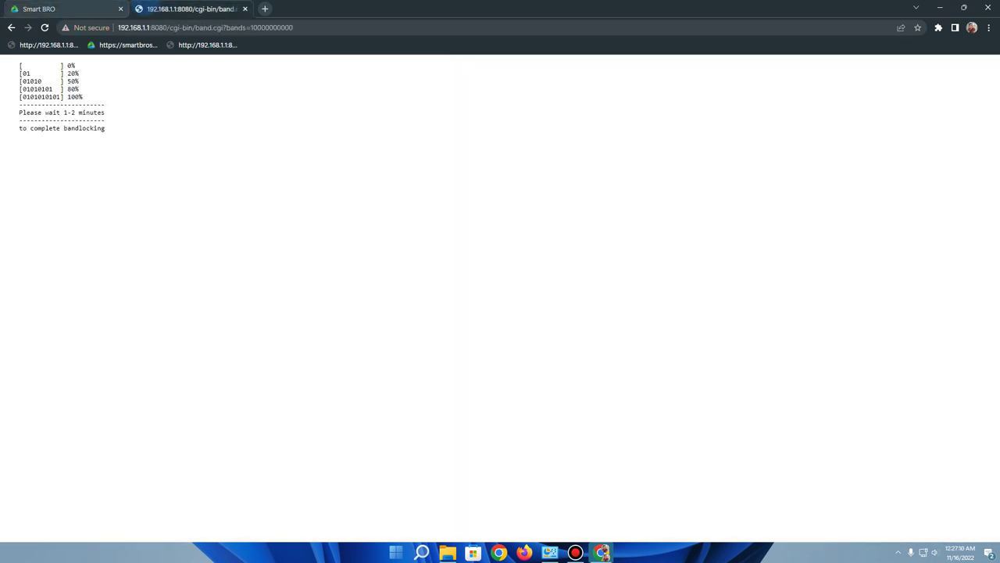
left_click(47, 8)
left_click(44, 27)
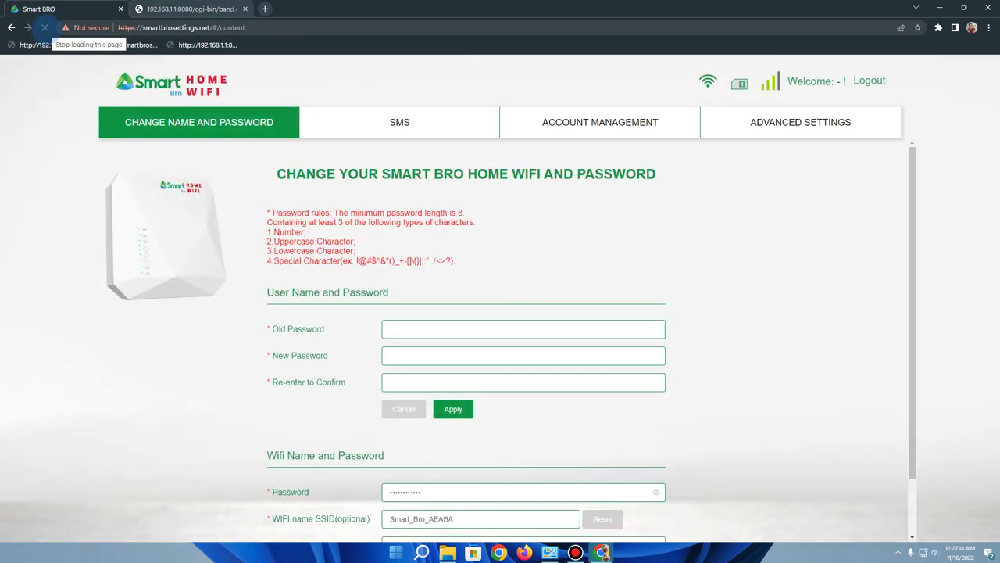
left_click(748, 115)
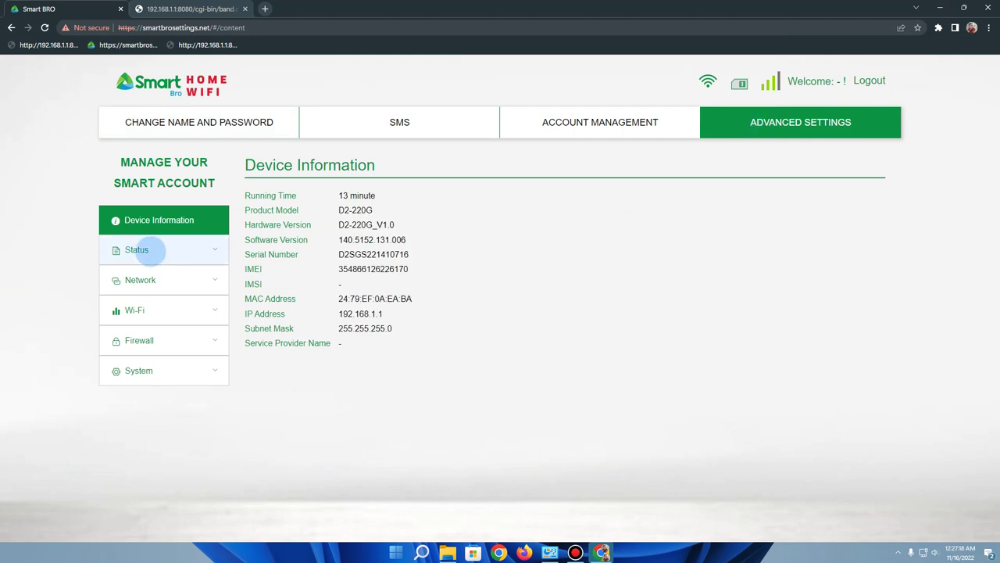
left_click(137, 250)
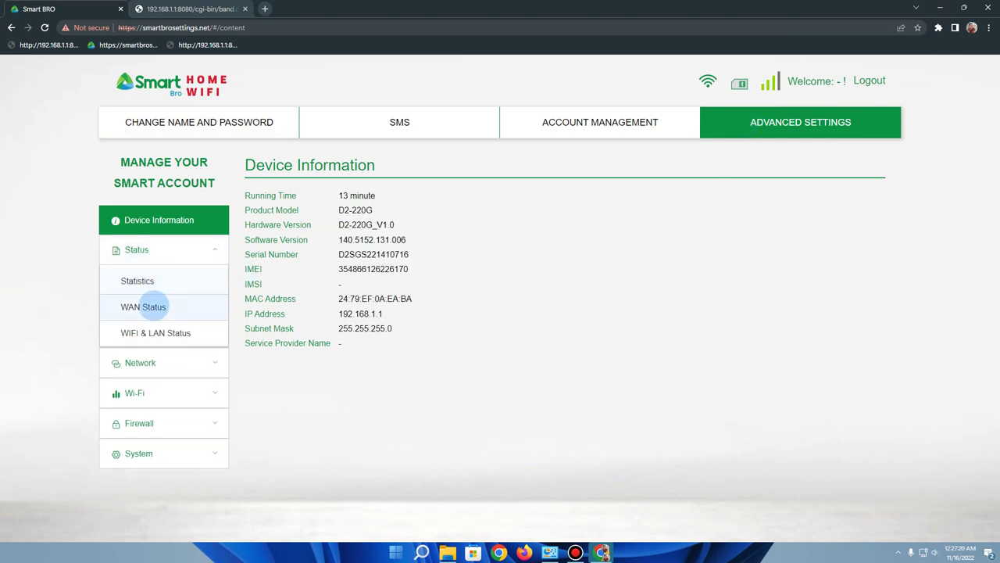
left_click(157, 305)
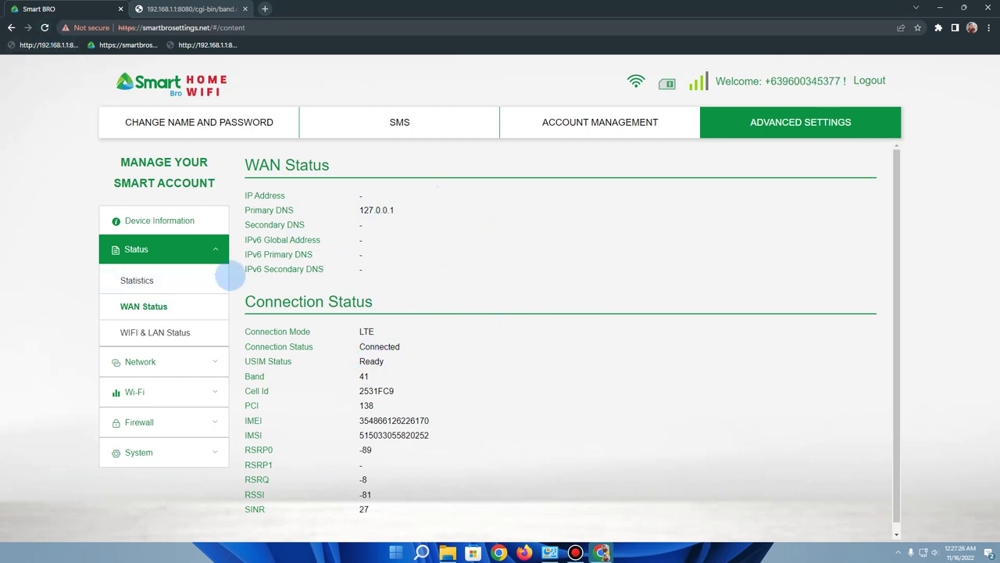
- Refresh WAN Status once more and examine the IP address, primary DNS and secondary DNS entries
left_click(44, 27)
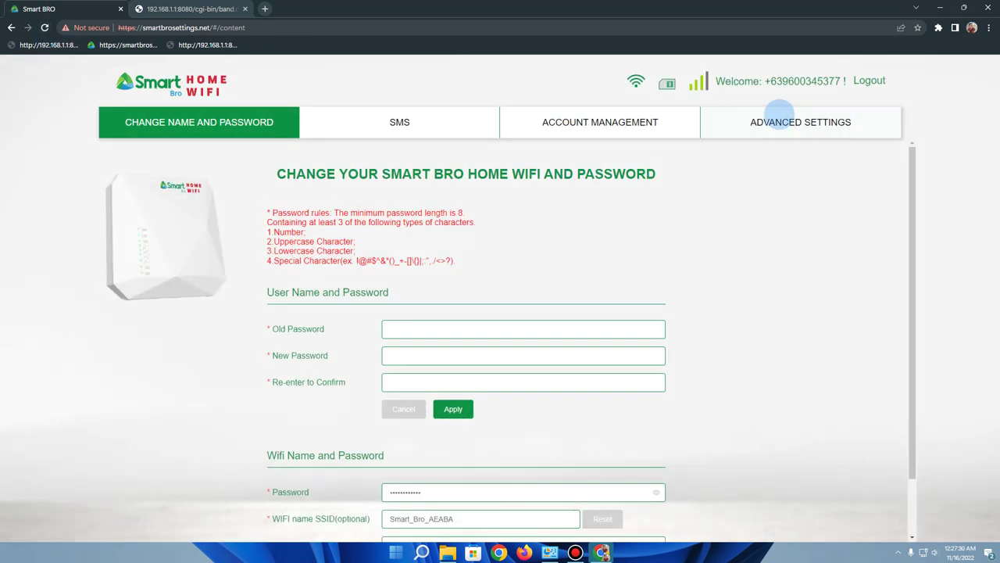
left_click(779, 119)
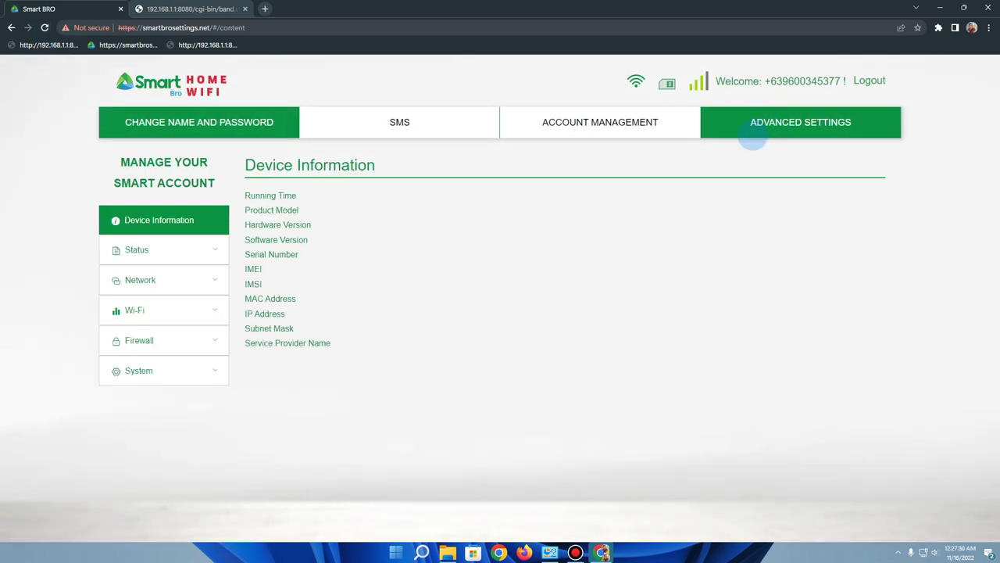
left_click(109, 250)
left_click(181, 310)
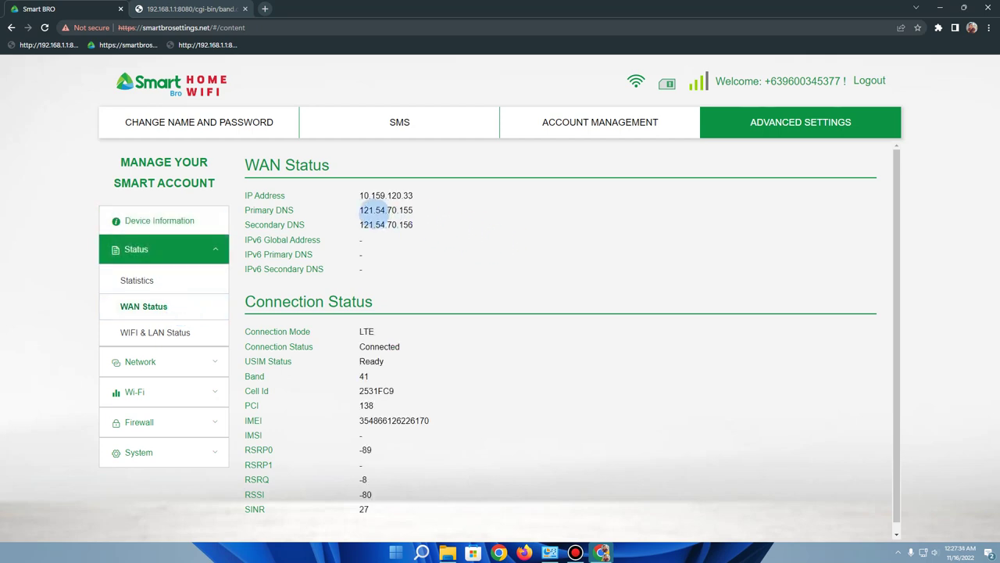
double_click(382, 195)
double_click(386, 210)
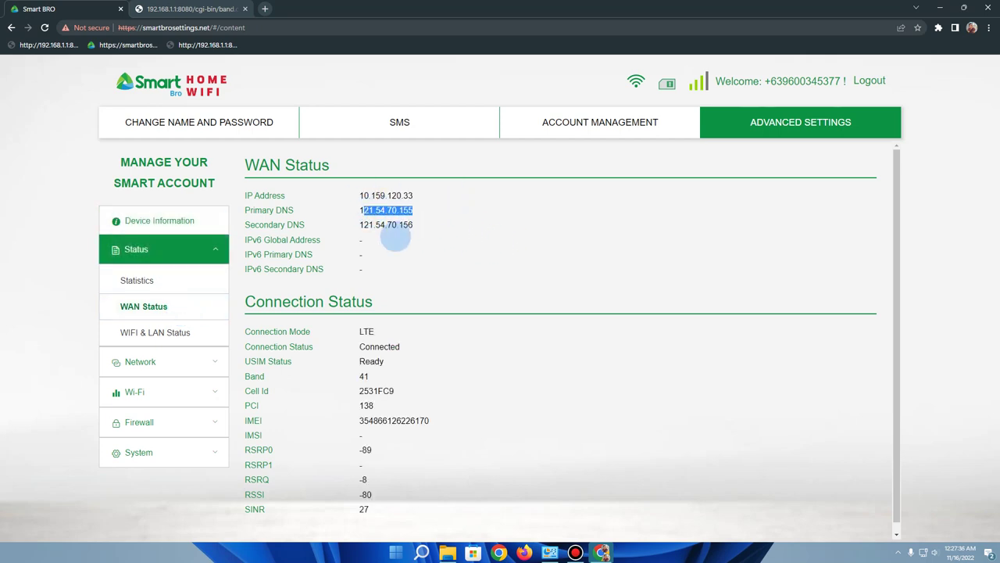
triple_click(389, 225)
left_click(457, 240)
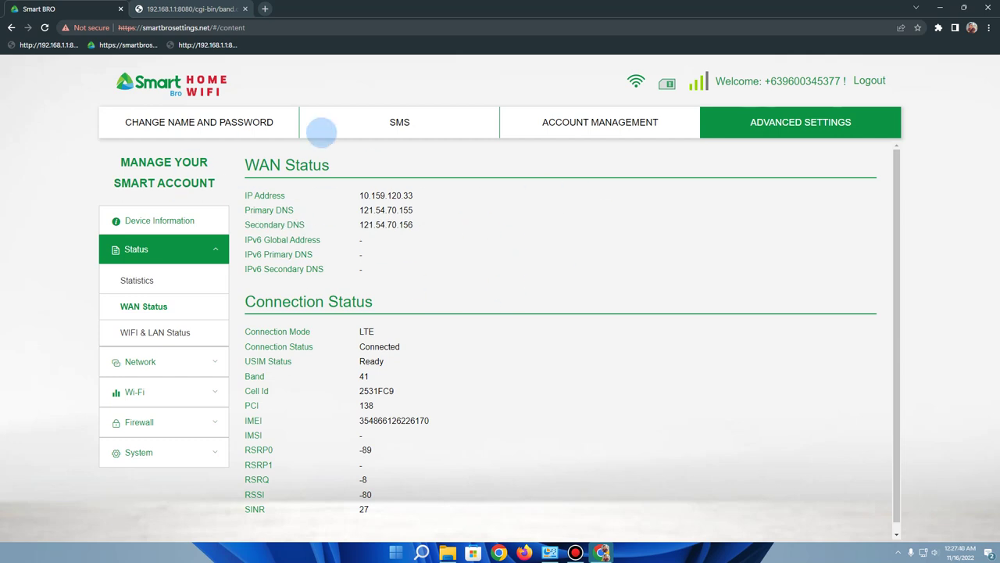
- Replace the finished band lock progress page with the NOTION main page in the second browser tab
left_click(180, 8)
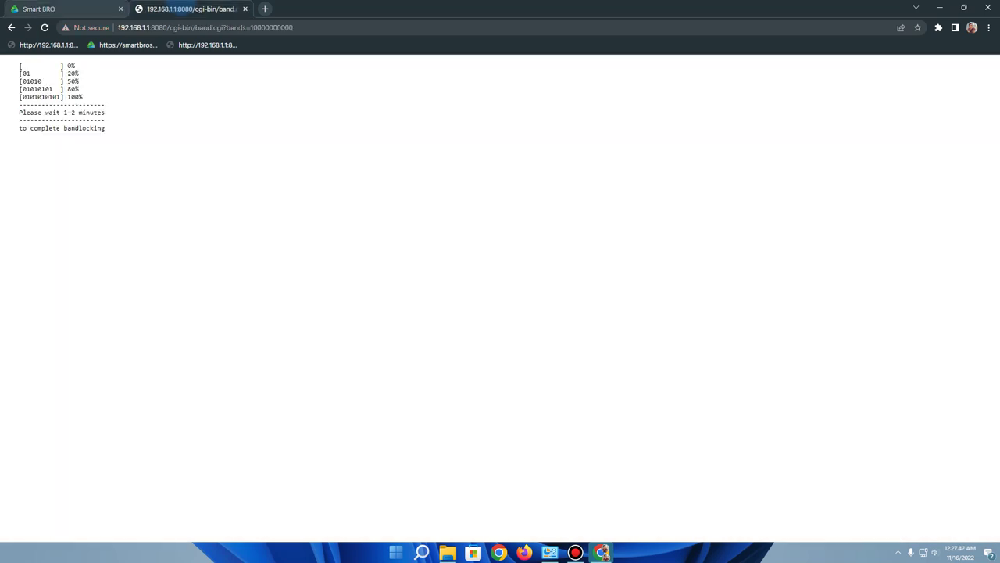
left_click(66, 9)
left_click(187, 8)
left_click(207, 45)
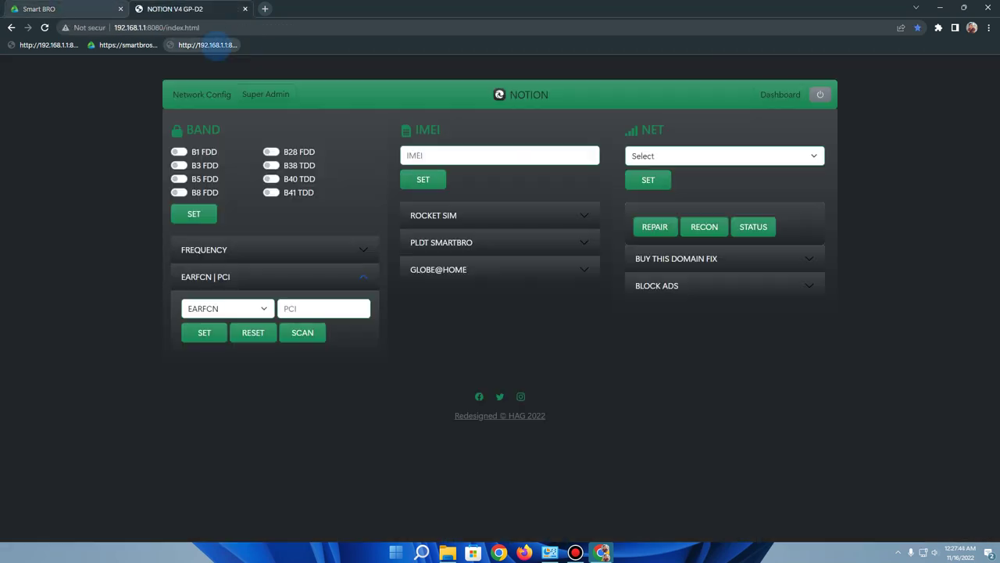
- Run an internet speed test at fast.com in a new browser tab
left_click(265, 8)
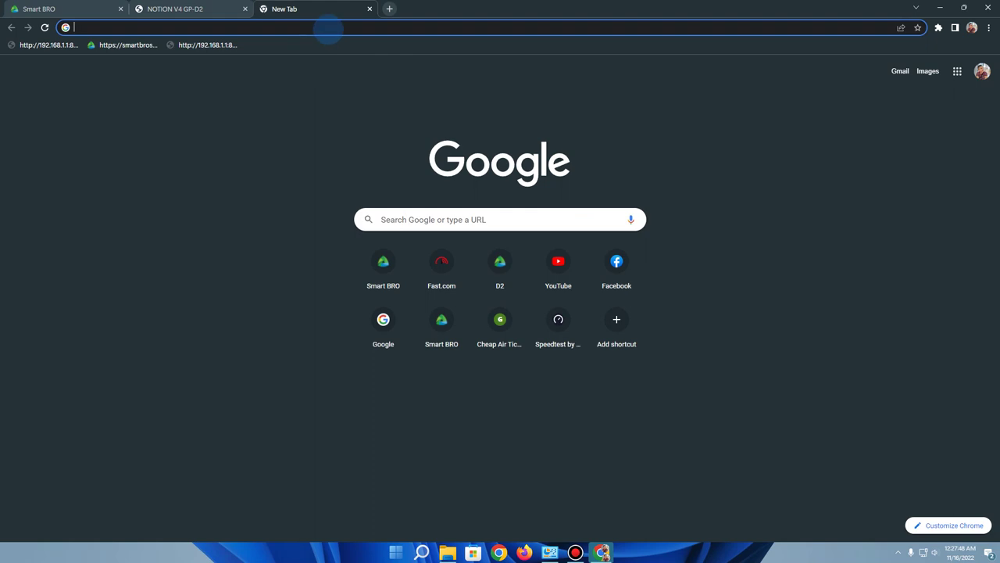
left_click(328, 27)
type("fast.com")
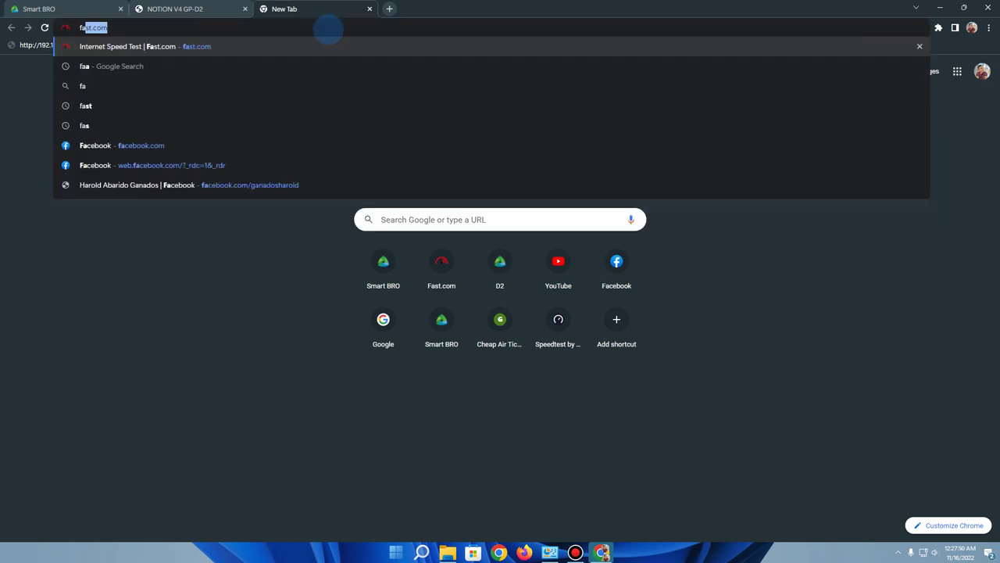
key("Return")
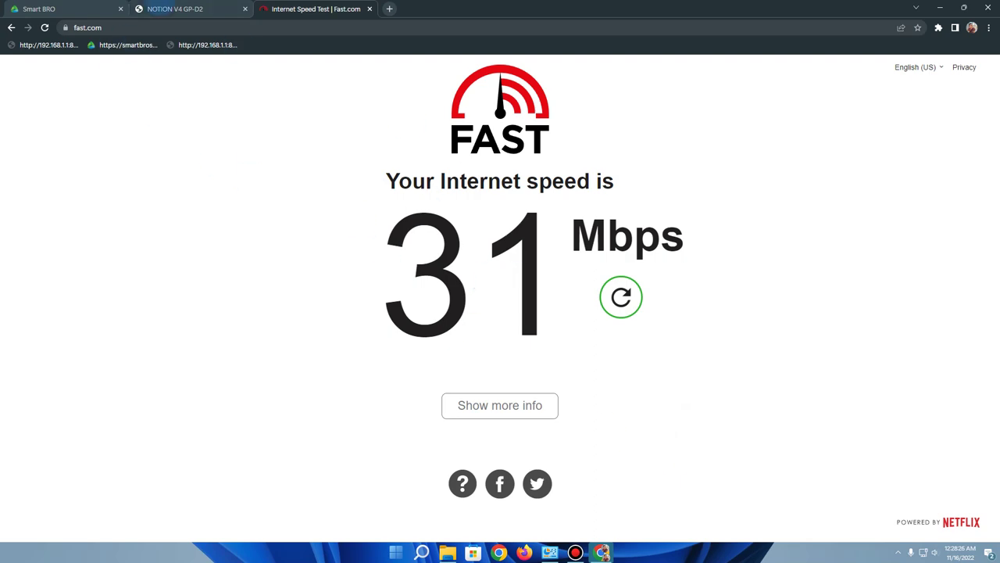
- Review the speed test result alongside the NOTION and WAN Status pages
left_click(156, 9)
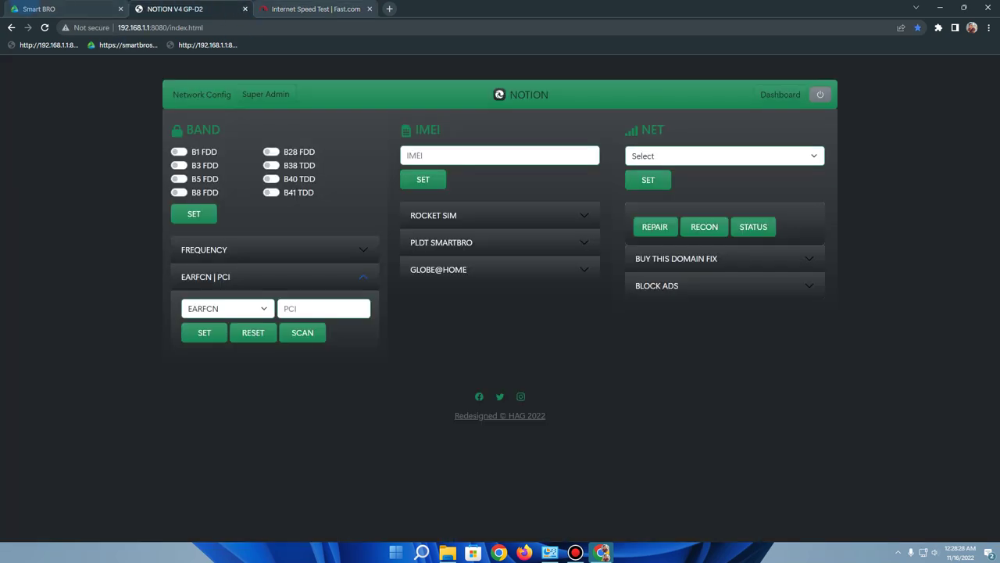
left_click(40, 9)
left_click(176, 9)
left_click(117, 9)
left_click(176, 9)
left_click(293, 9)
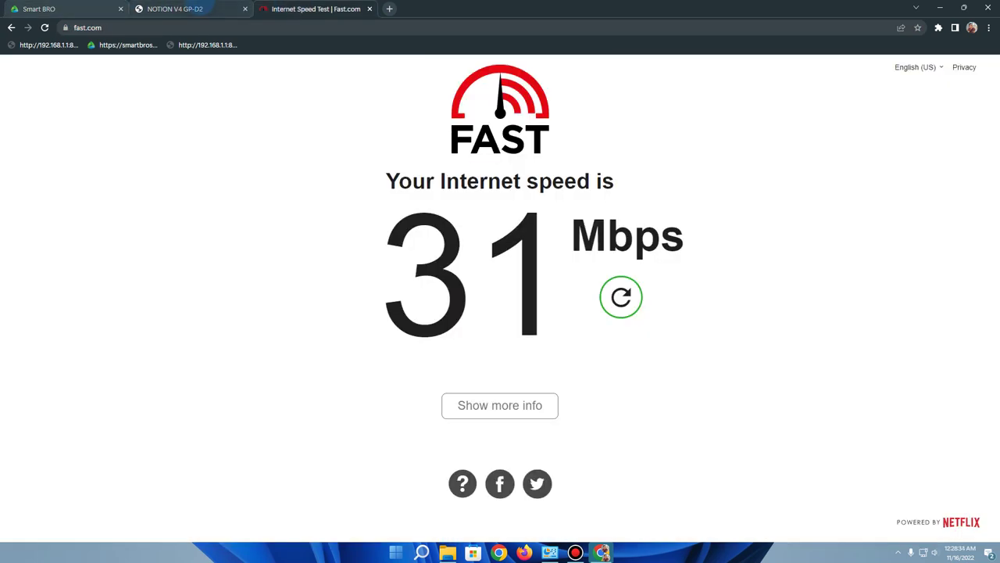
- Review the current band in WAN Status and apply a NOTION band lock for B1 FDD and B3 FDD, bands value 5
key("ctrl+Page_Up")
key("ctrl+Page_Up")
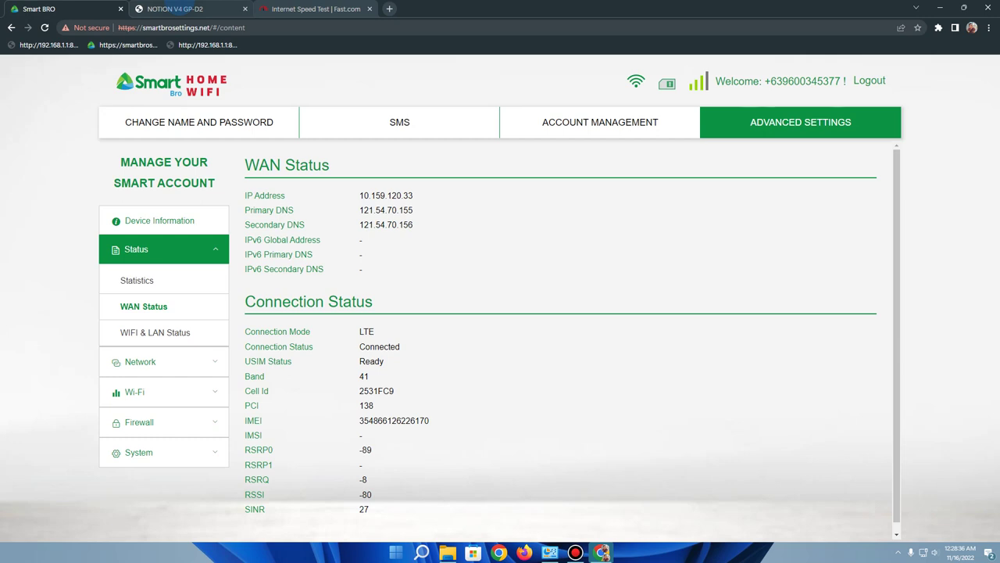
left_click(176, 9)
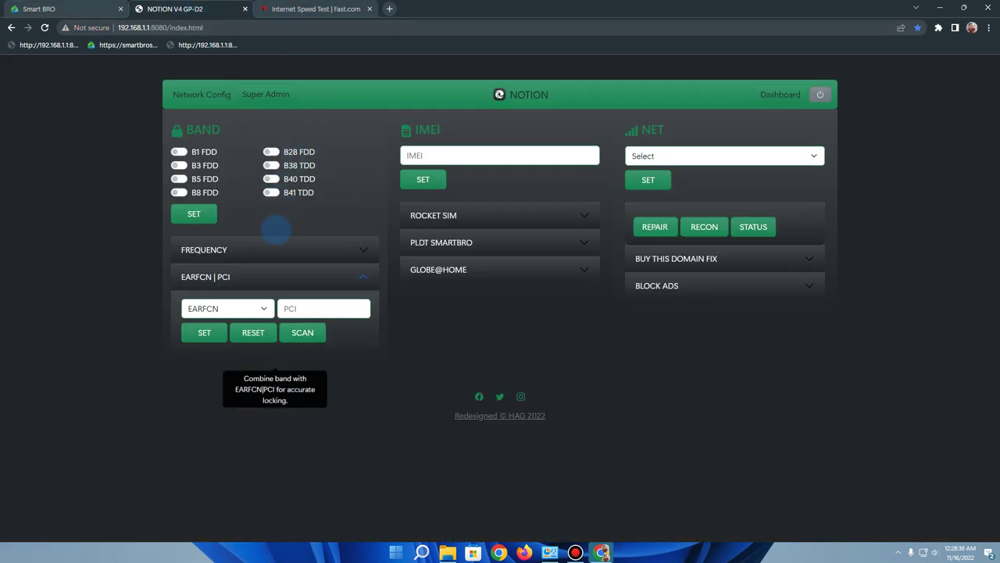
left_click(179, 165)
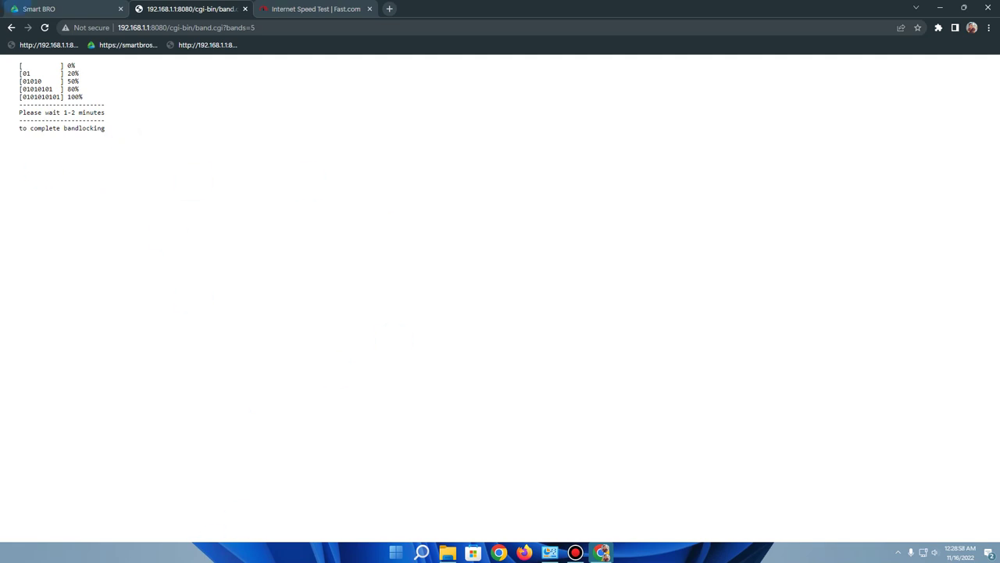
- Reload the Smart Bro page and reopen WAN Status to check the band after the B1 and B3 lock
left_click(78, 9)
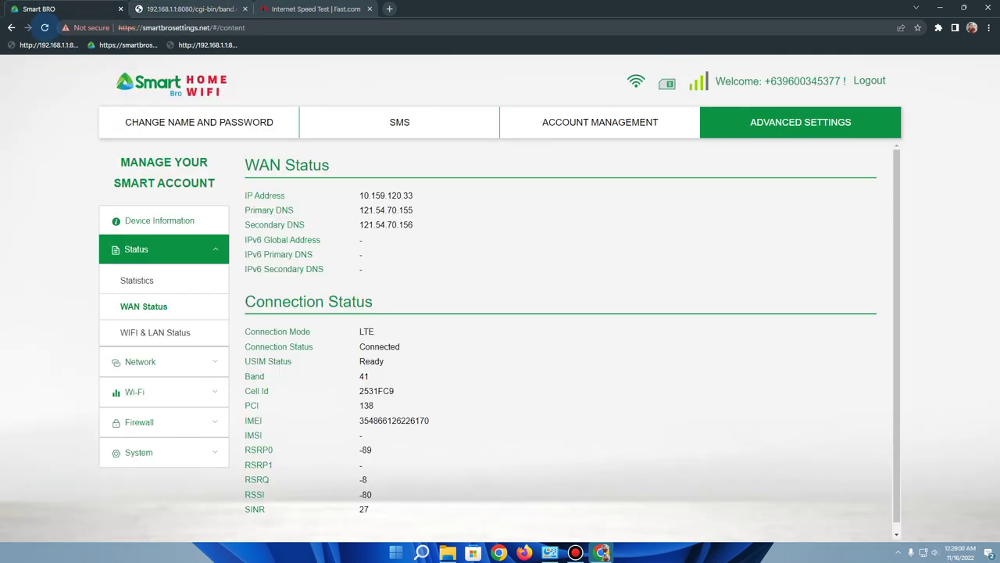
left_click(44, 28)
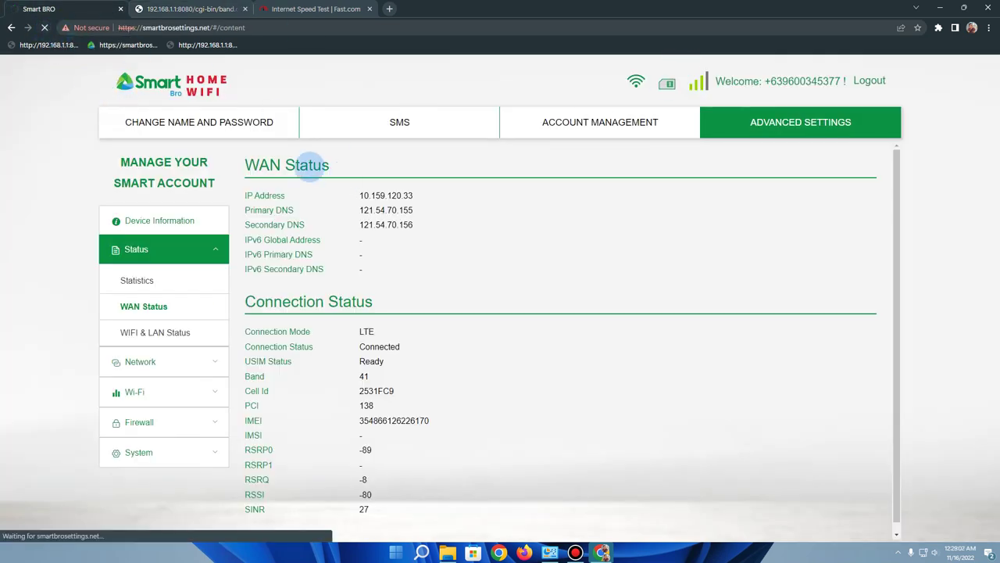
left_click(144, 9)
left_click(83, 8)
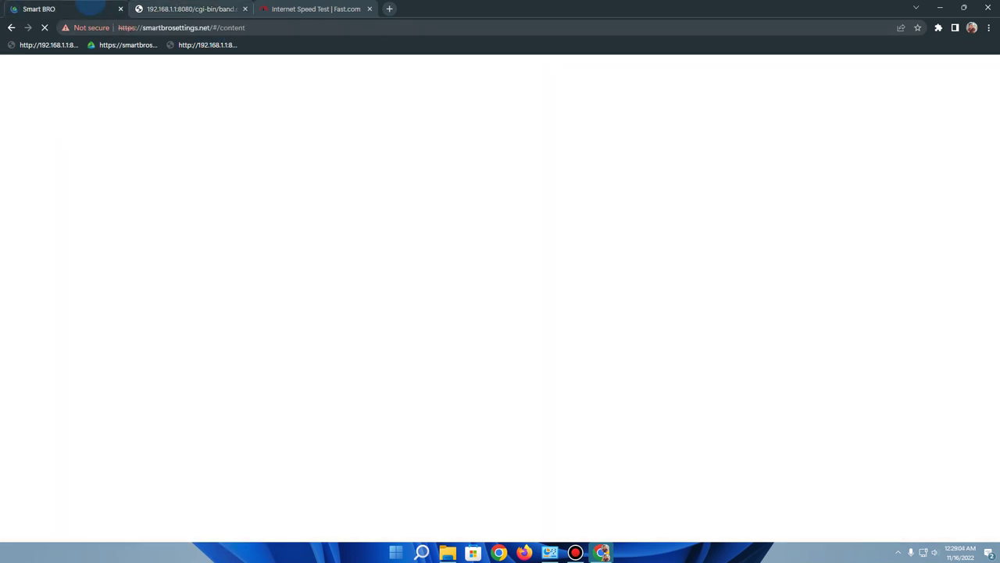
left_click(781, 121)
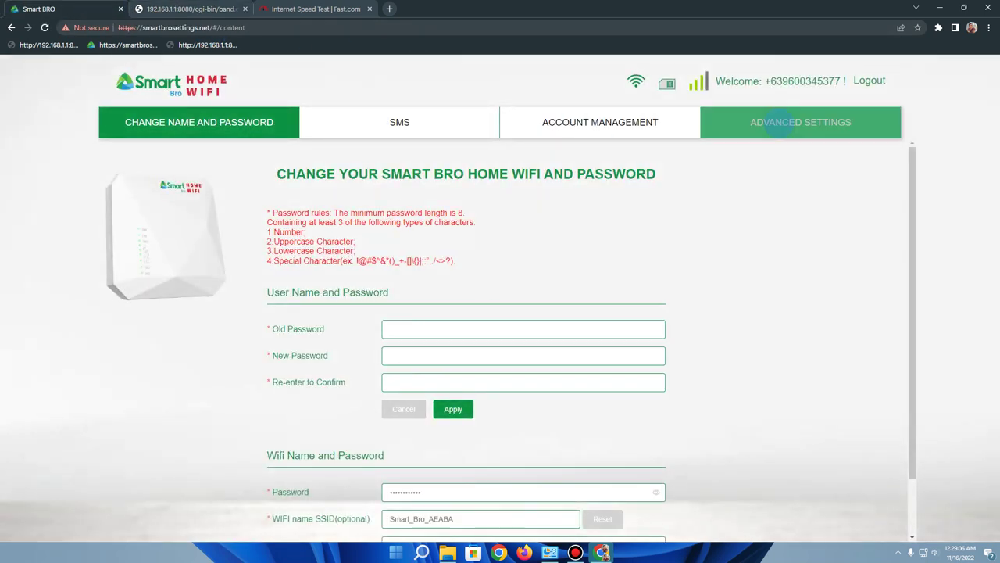
left_click(149, 248)
left_click(143, 305)
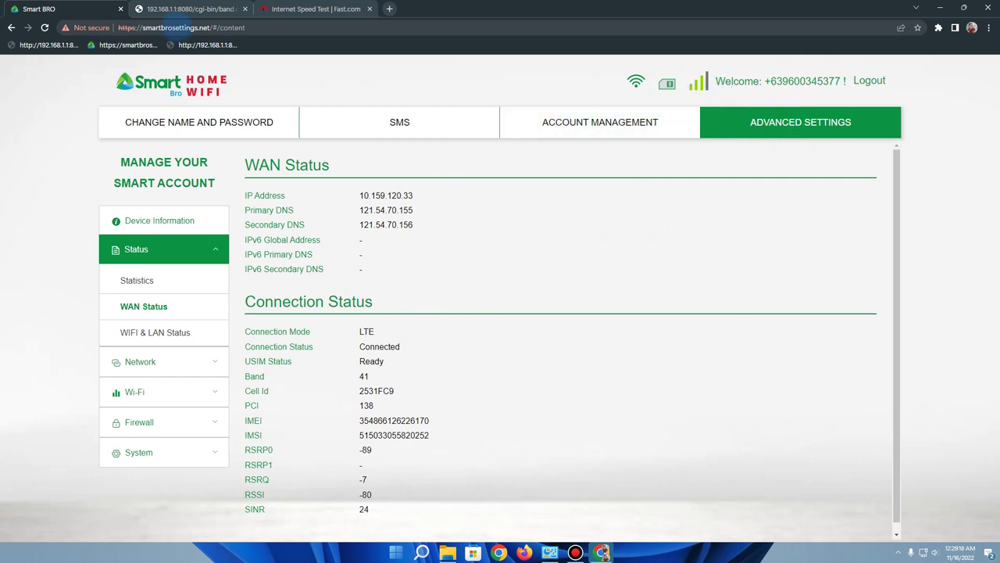
- Return to the NOTION page and review the EARFCN choices in the Frequency section
left_click(191, 10)
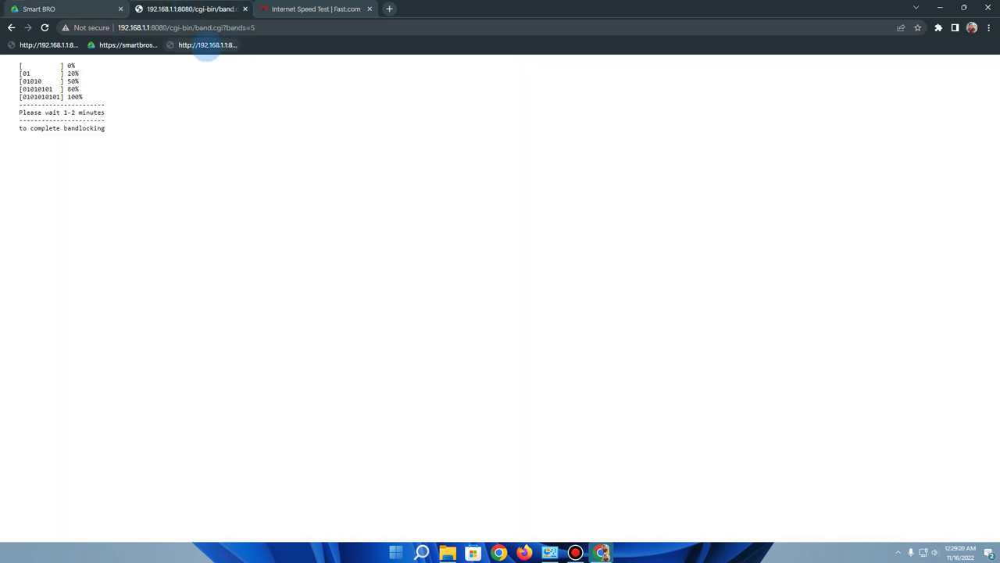
left_click(207, 44)
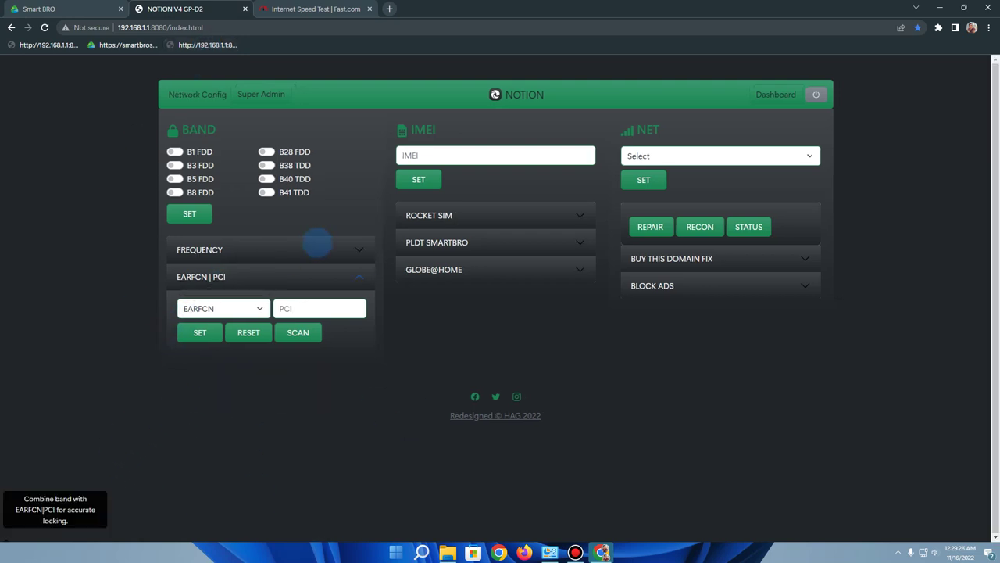
left_click(317, 250)
left_click(329, 288)
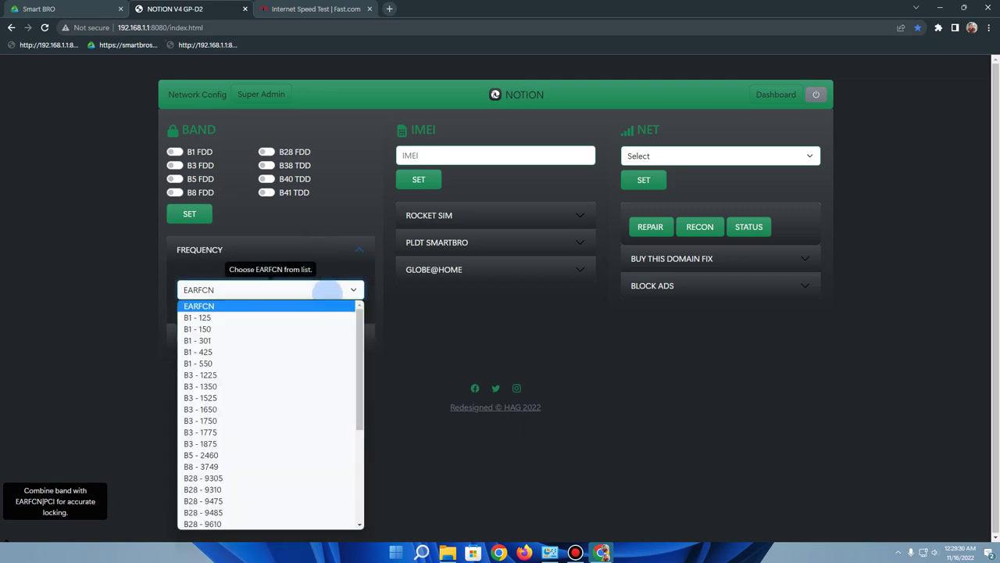
left_click(335, 223)
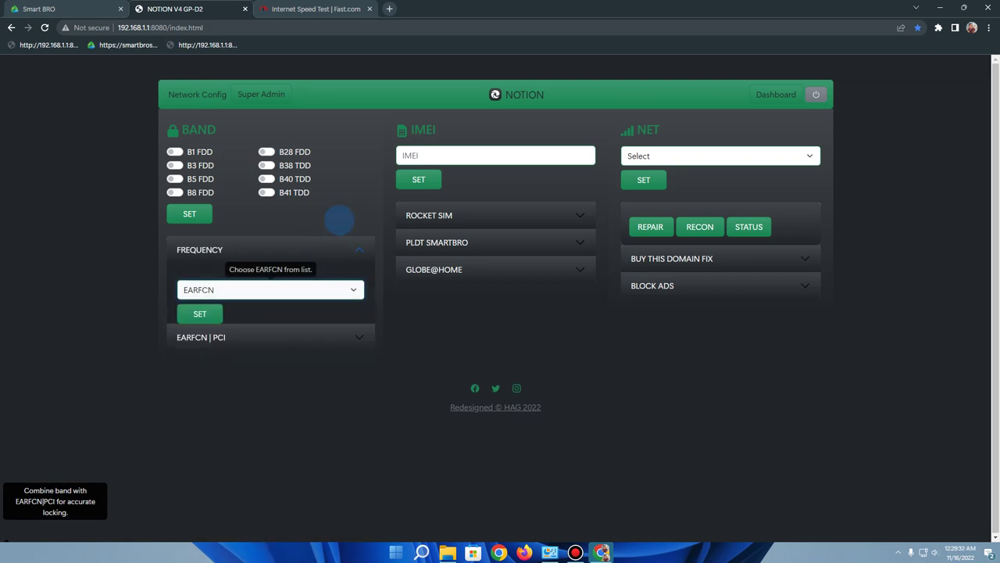
left_click(357, 251)
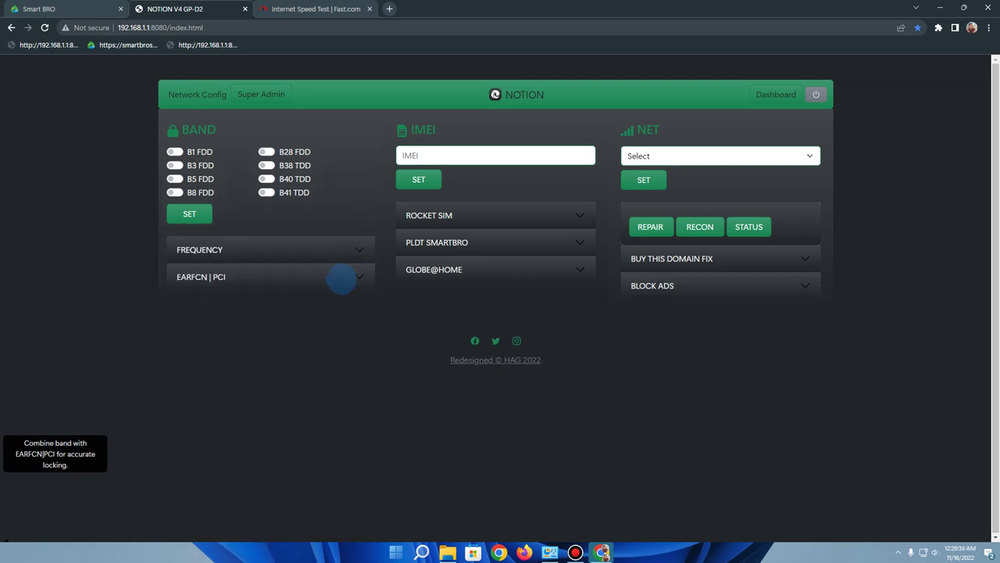
- Review the EARFCN choices and the PCI option in the EARFCN | PCI section
left_click(341, 278)
left_click(250, 309)
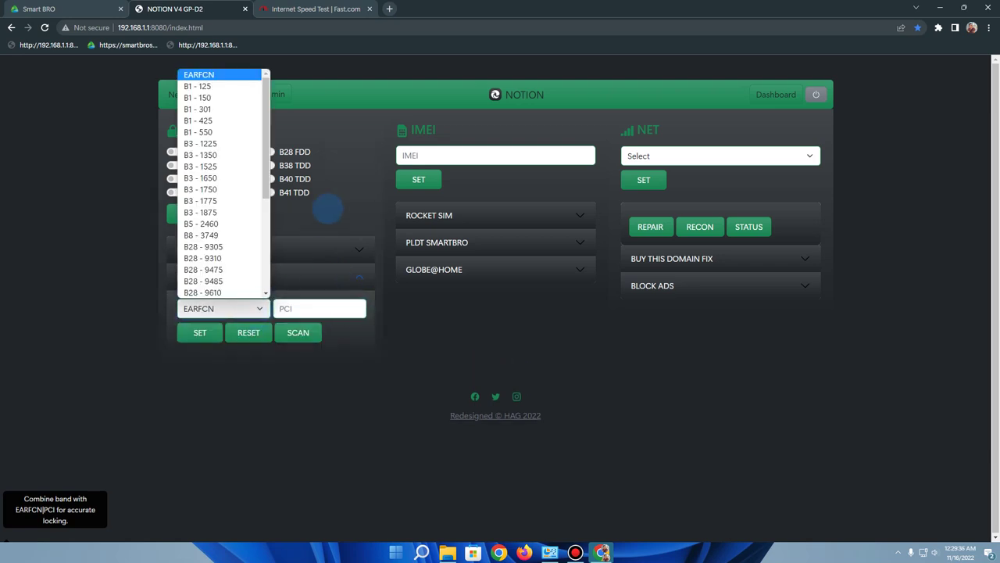
left_click(328, 209)
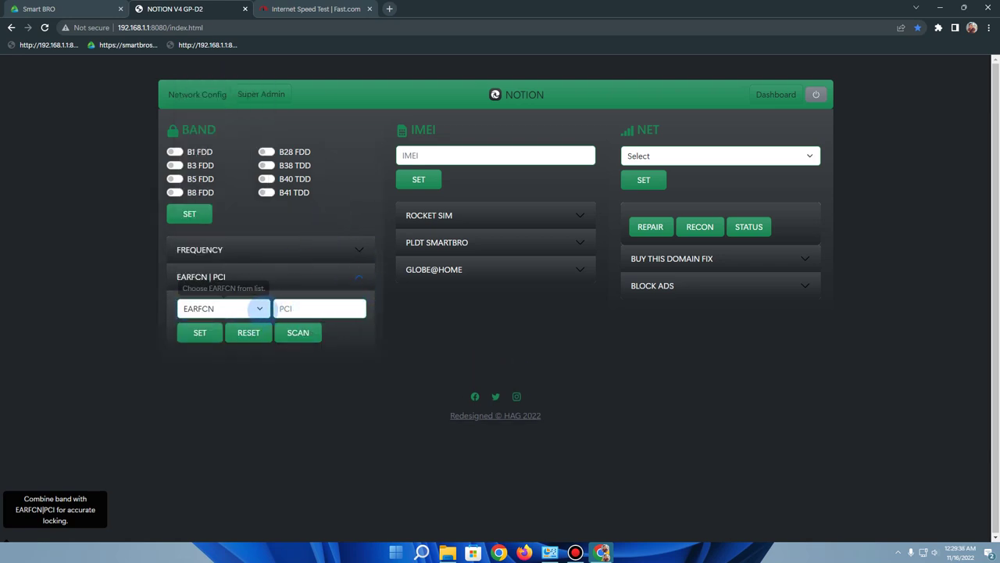
left_click(257, 308)
left_click(328, 209)
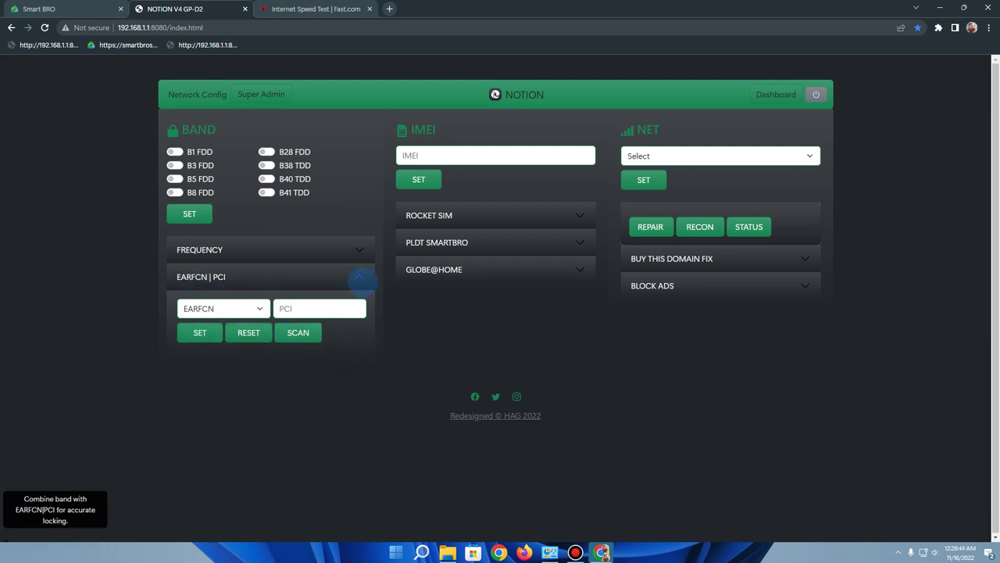
left_click(361, 279)
left_click(360, 279)
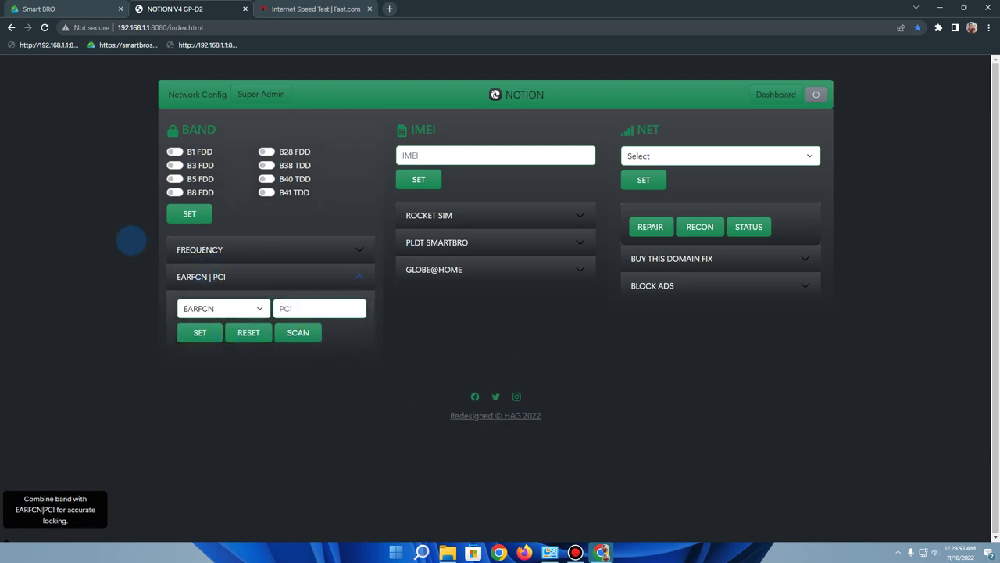
- Review the IMEI field and the preset IMEI lists for ROCKET SIM and PLDT SMARTBRO in NOTION
left_click(295, 8)
left_click(194, 8)
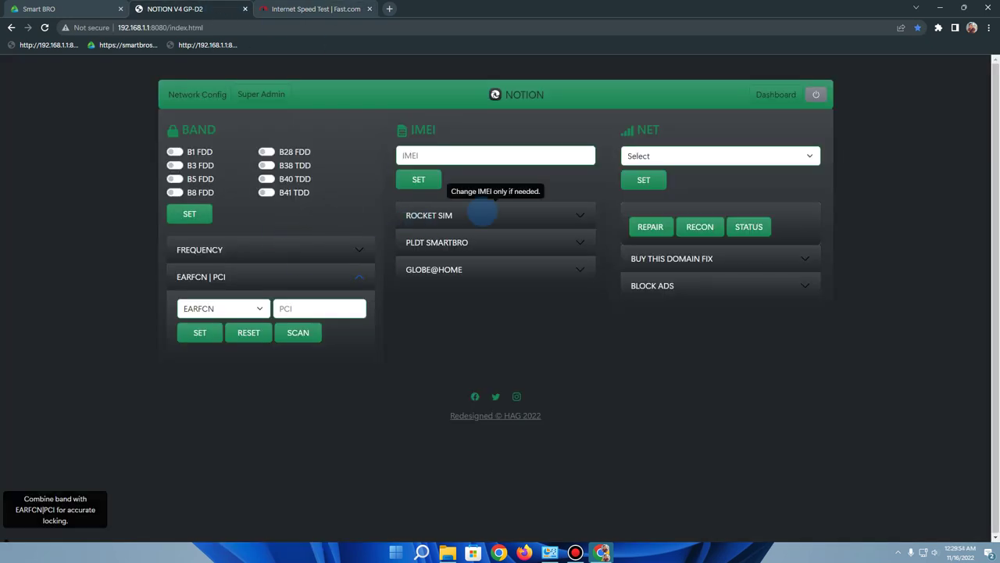
left_click(481, 214)
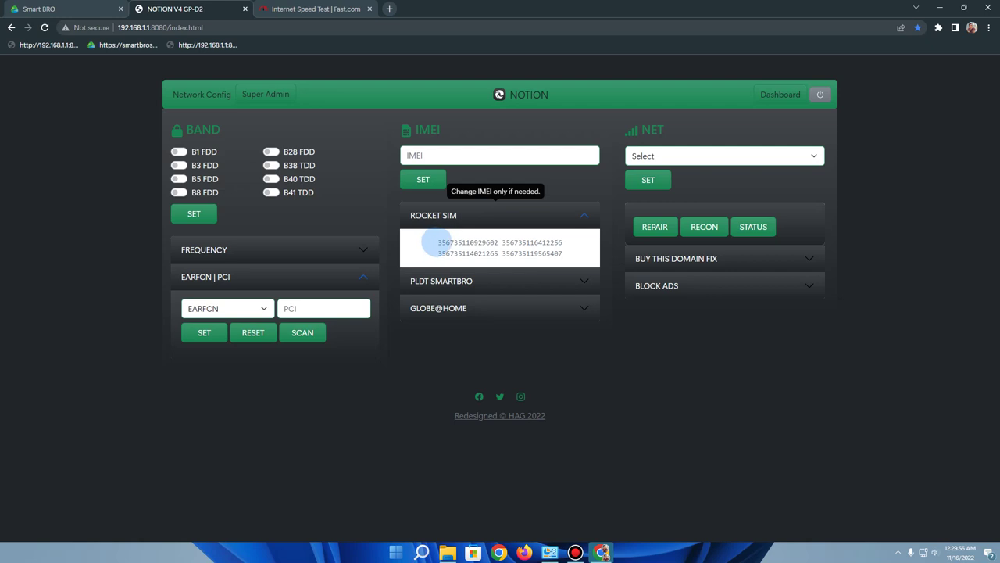
left_click_drag(439, 242, 496, 236)
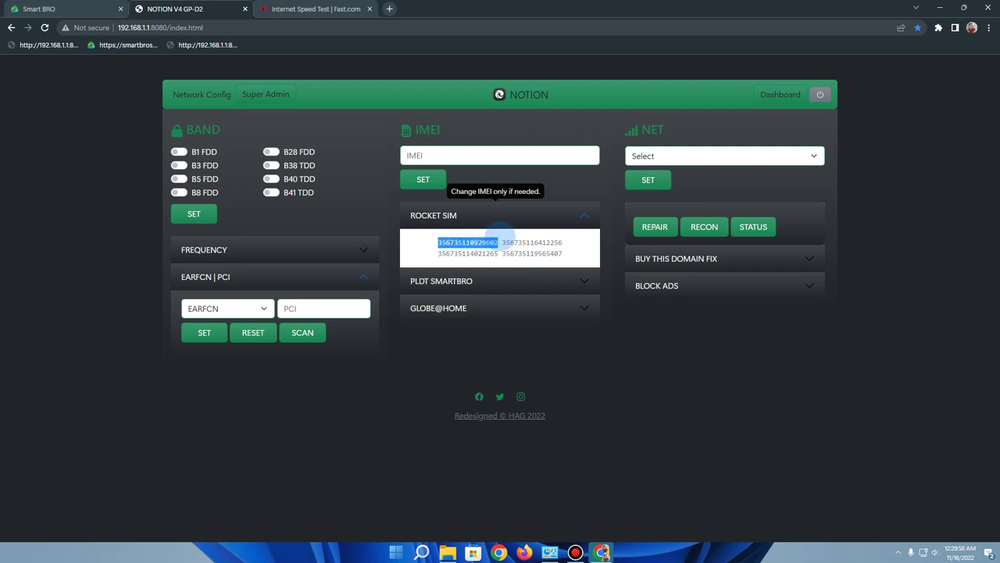
left_click(474, 243)
left_click(451, 156)
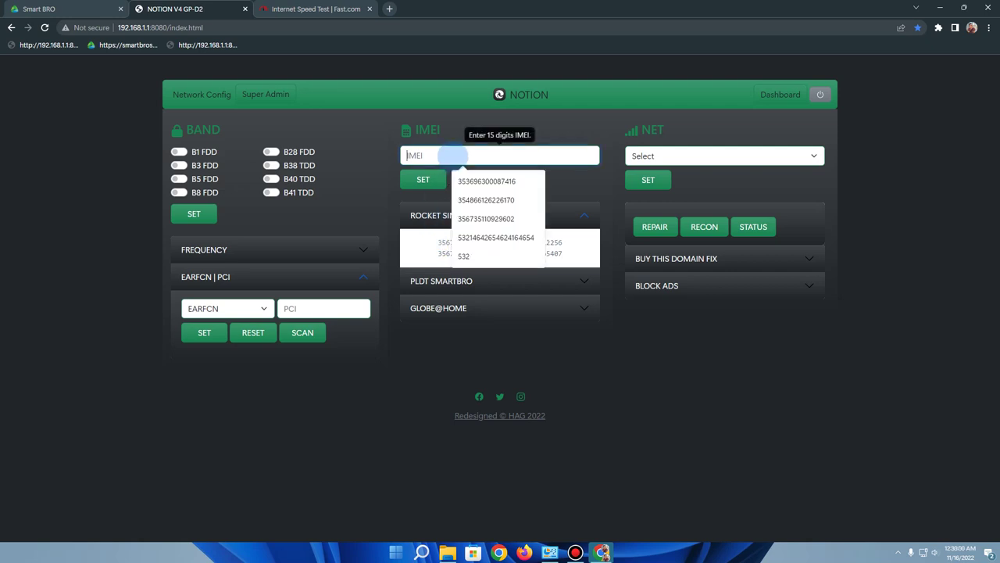
left_click(449, 280)
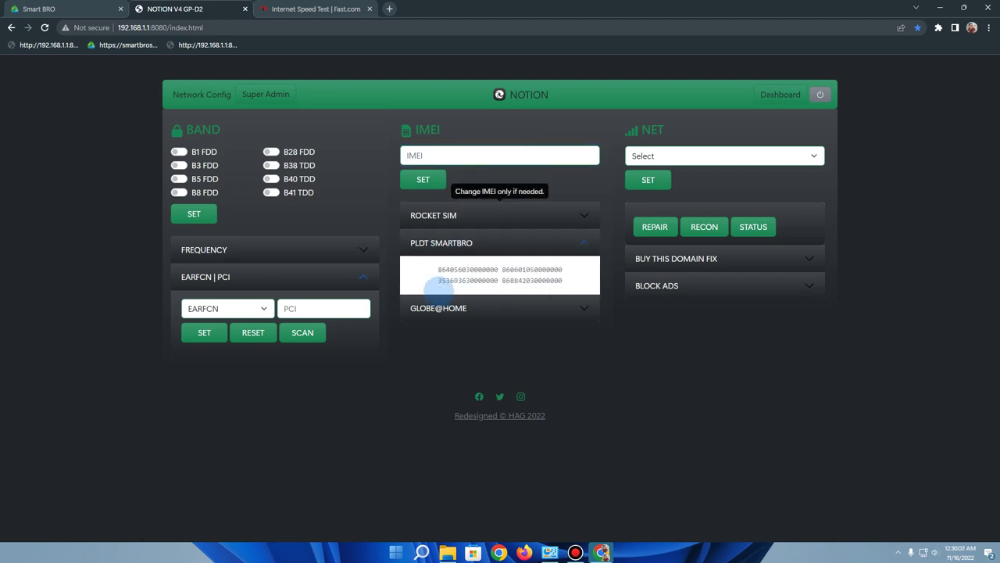
left_click(464, 243)
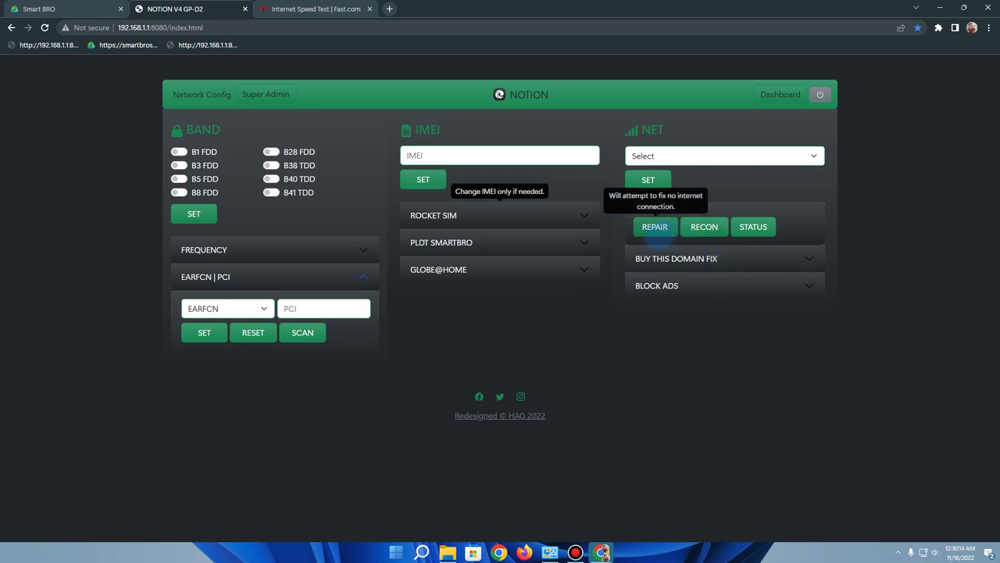
- Examine the NET tools in NOTION, including Repair, the domain fix and ad-blocking tips, and the network mode choices
left_click(655, 229)
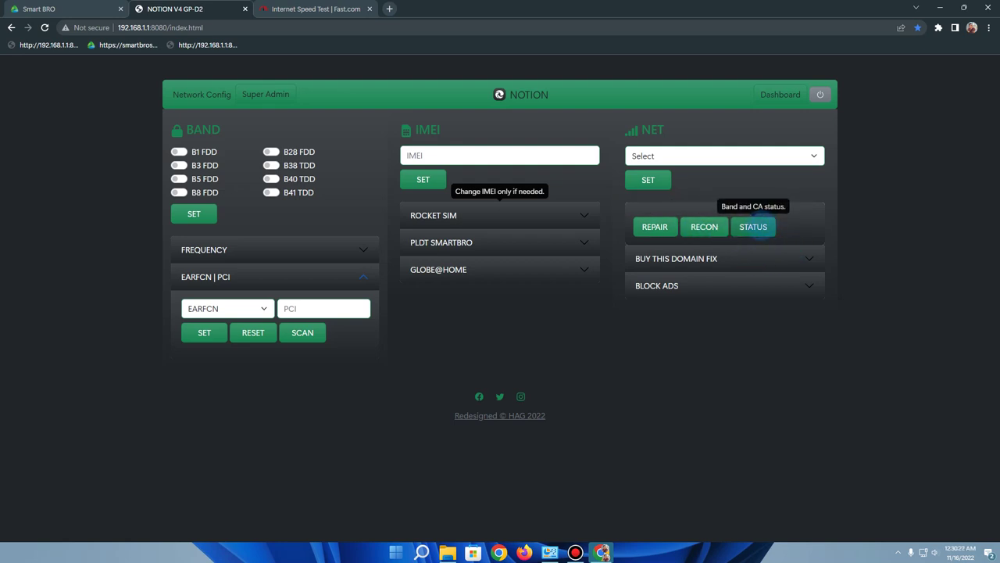
left_click(770, 156)
left_click(781, 161)
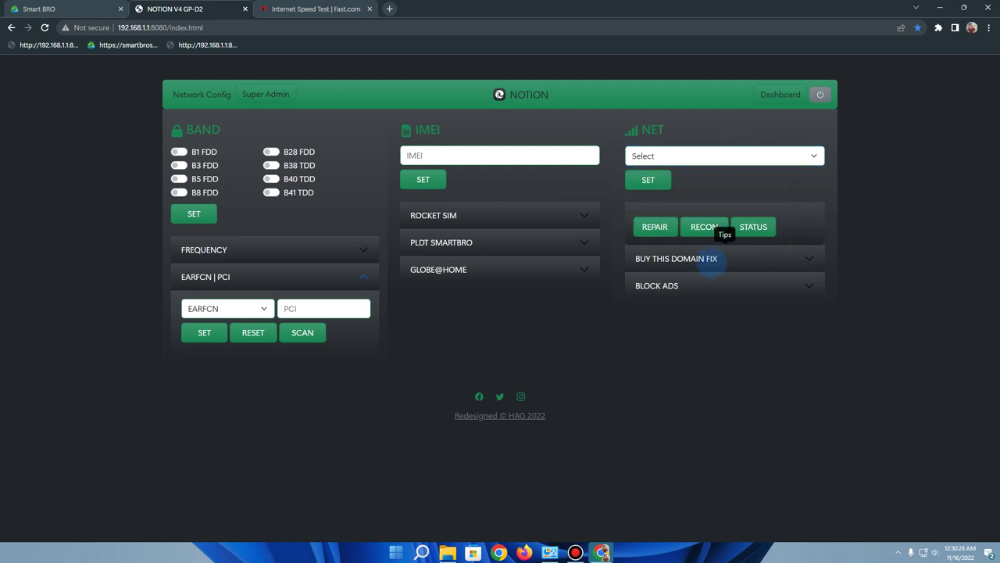
left_click(713, 264)
left_click(709, 373)
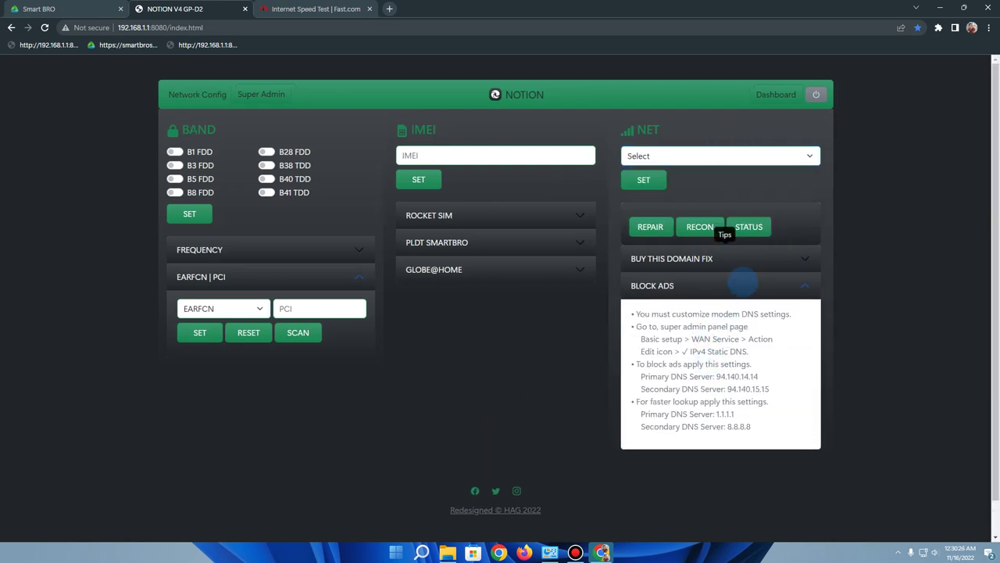
left_click(743, 284)
left_click(721, 157)
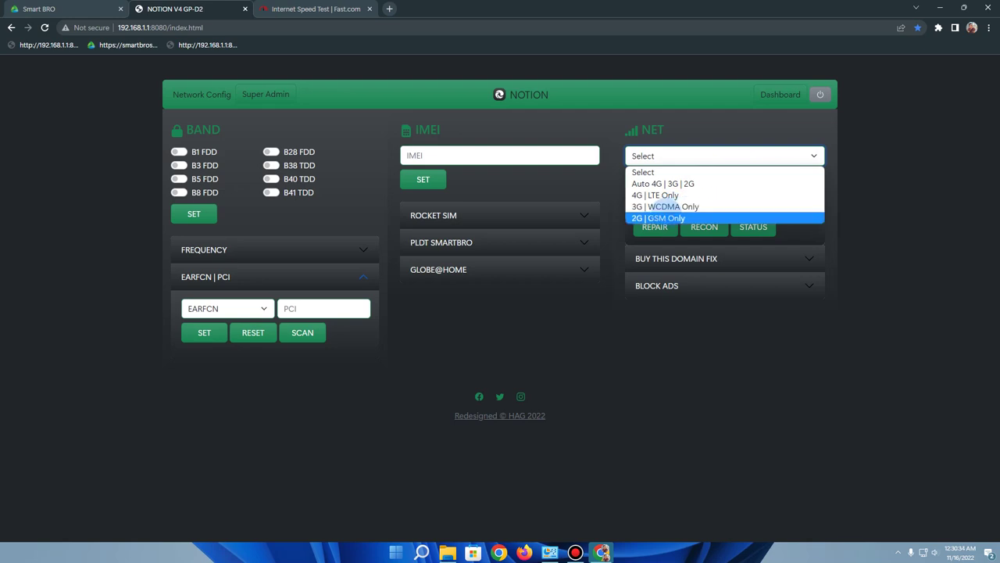
left_click(652, 342)
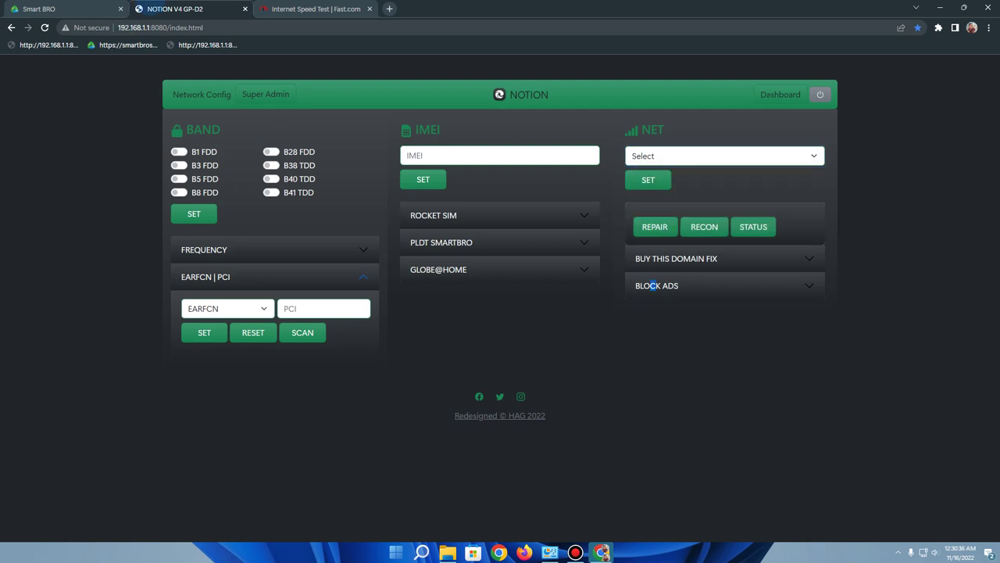
- Reload the Smart Bro page and reopen WAN Status to recheck the band after the B1 and B3 lock
left_click(108, 8)
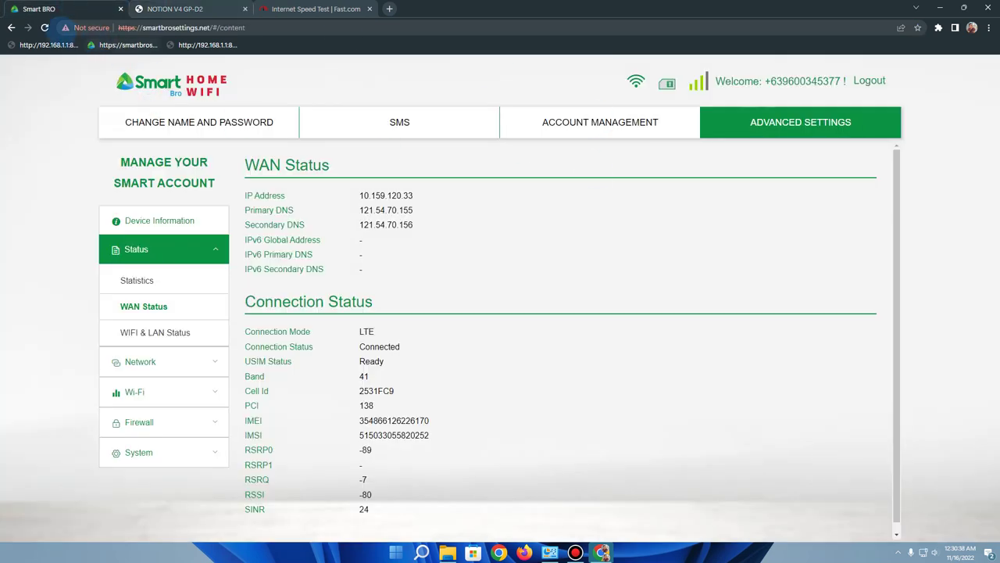
left_click(44, 28)
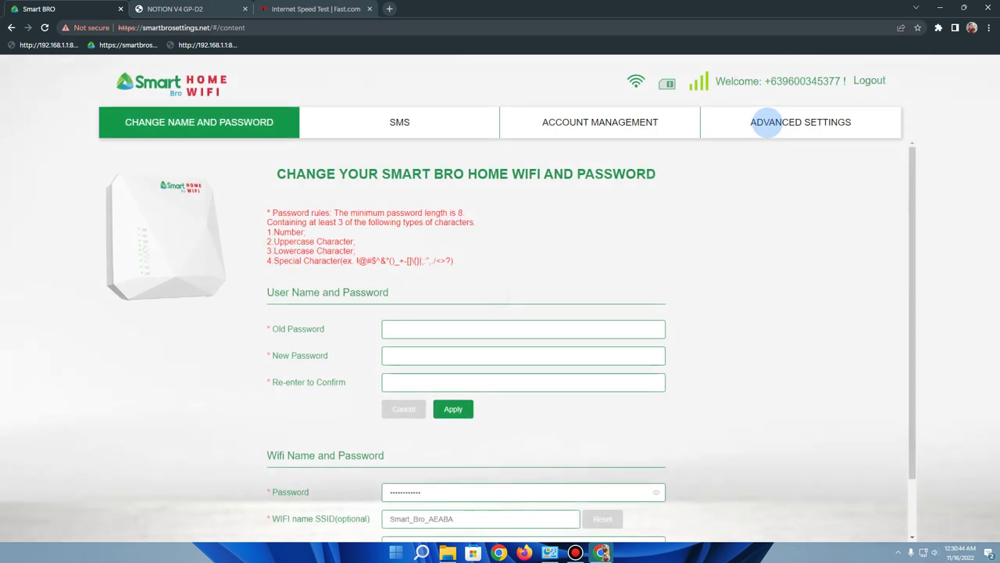
left_click(766, 123)
left_click(193, 256)
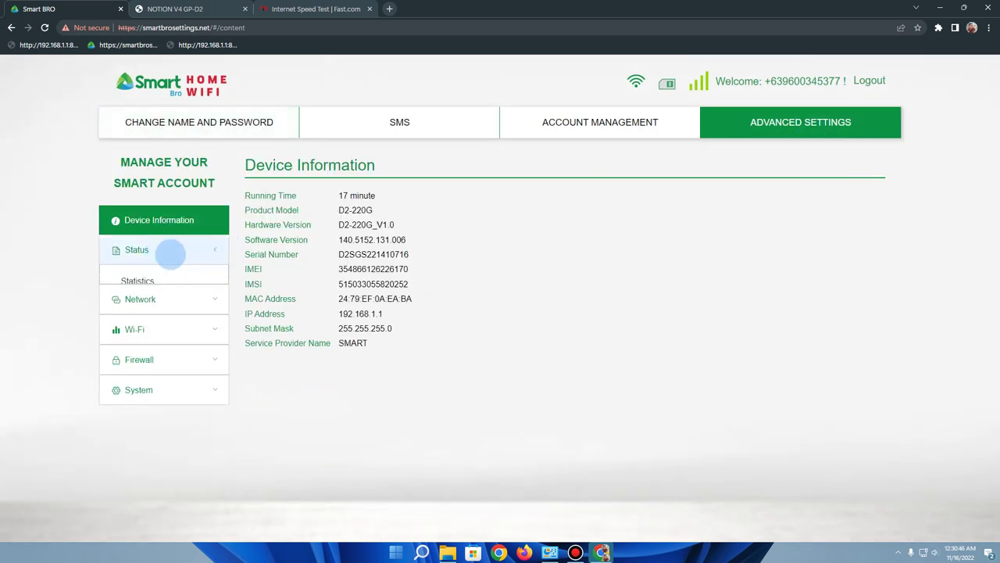
left_click(195, 310)
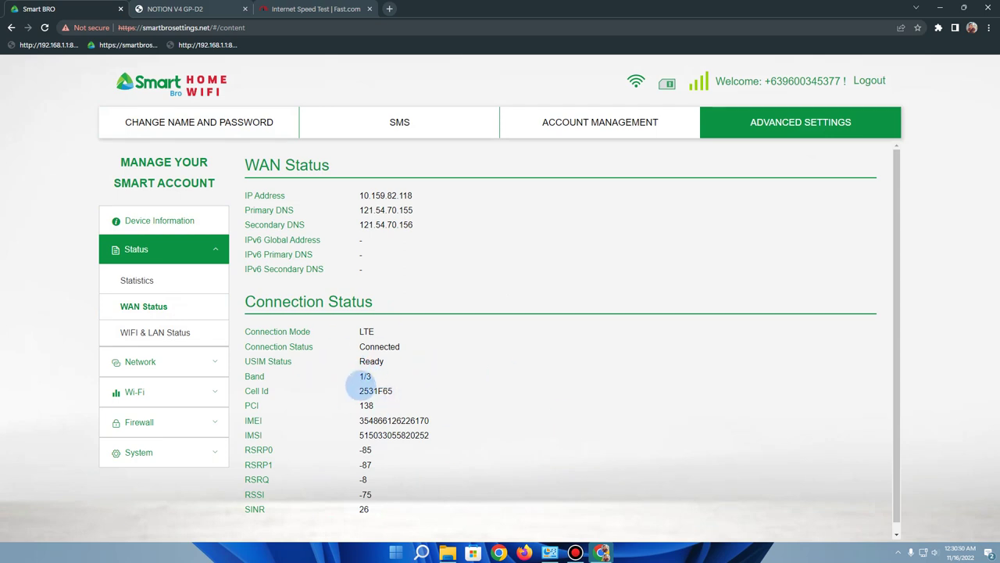
- Rerun the fast.com speed test and show its latency and upload details
left_click(175, 8)
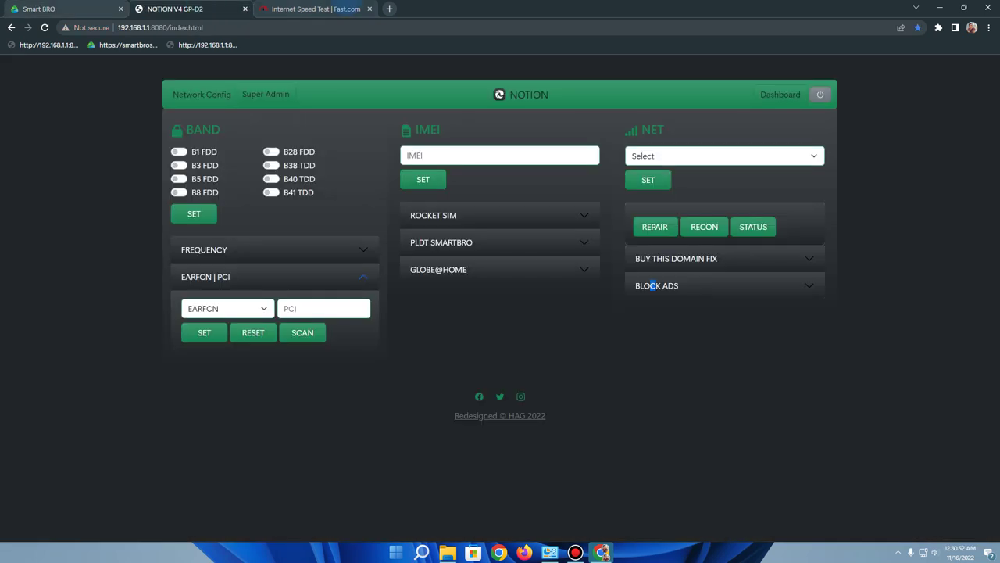
left_click(316, 9)
left_click(397, 28)
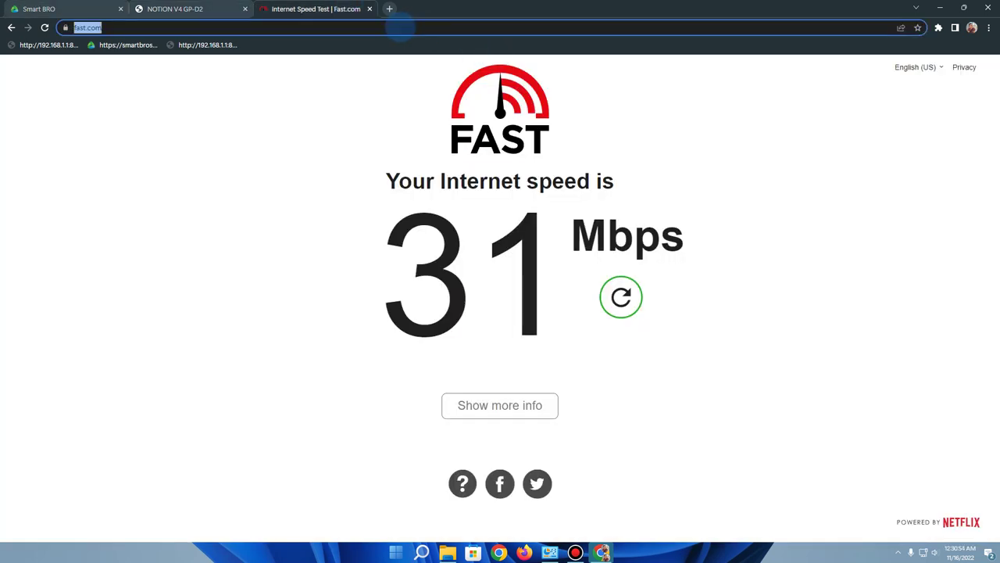
key("Return")
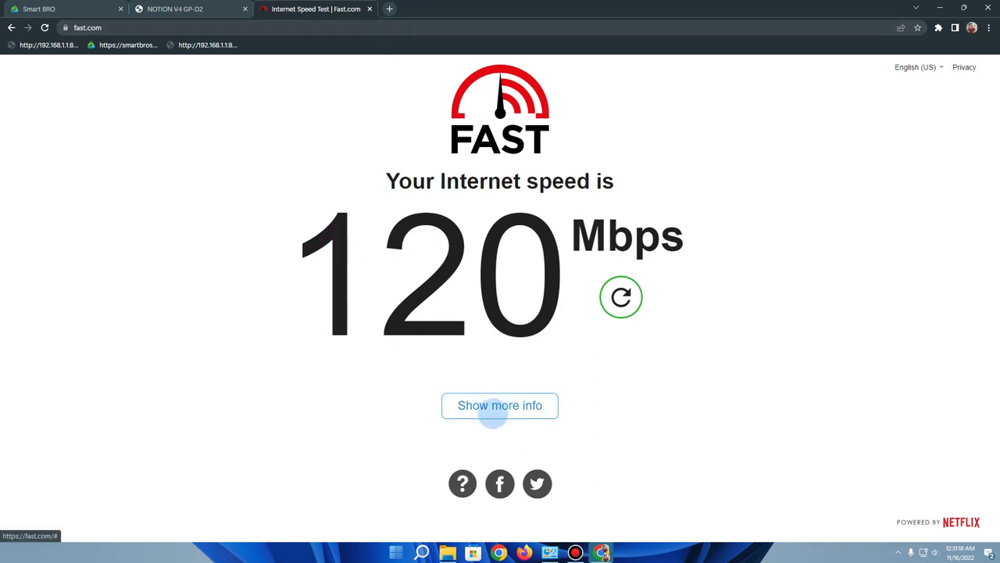
left_click(495, 407)
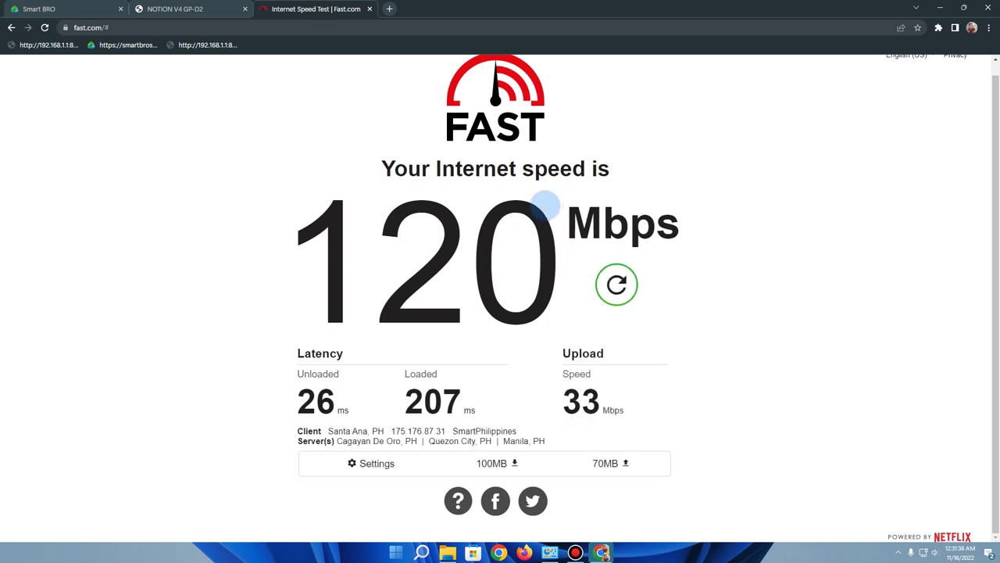
- Start another fast.com speed test in a new browser tab and compare it with the previous detailed result
left_click(389, 8)
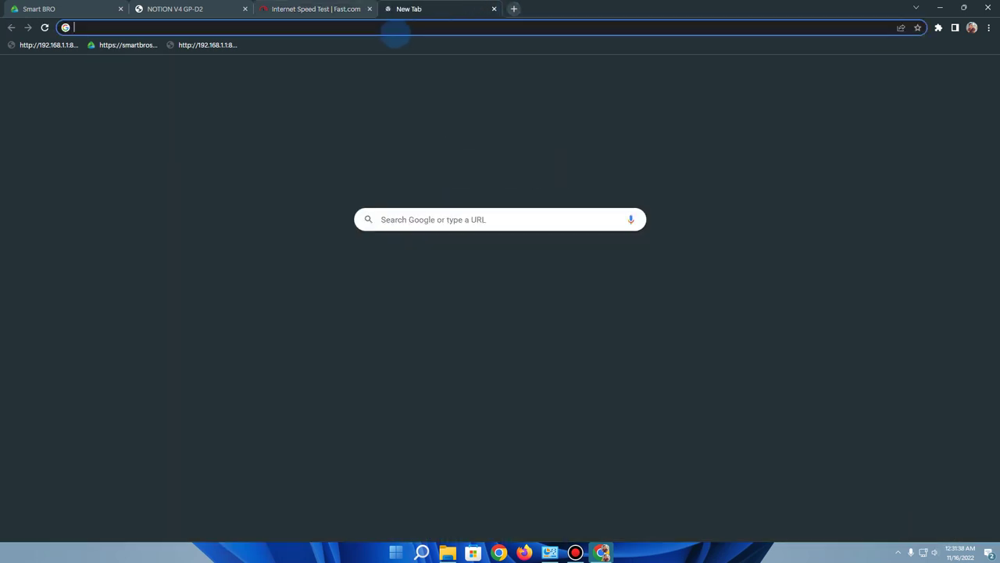
left_click(395, 29)
left_click(441, 264)
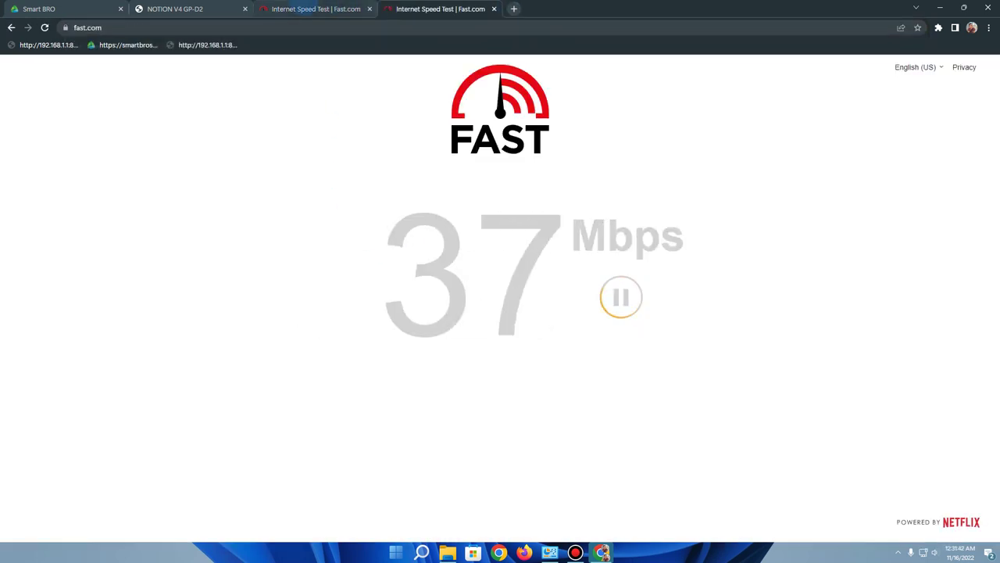
left_click(301, 8)
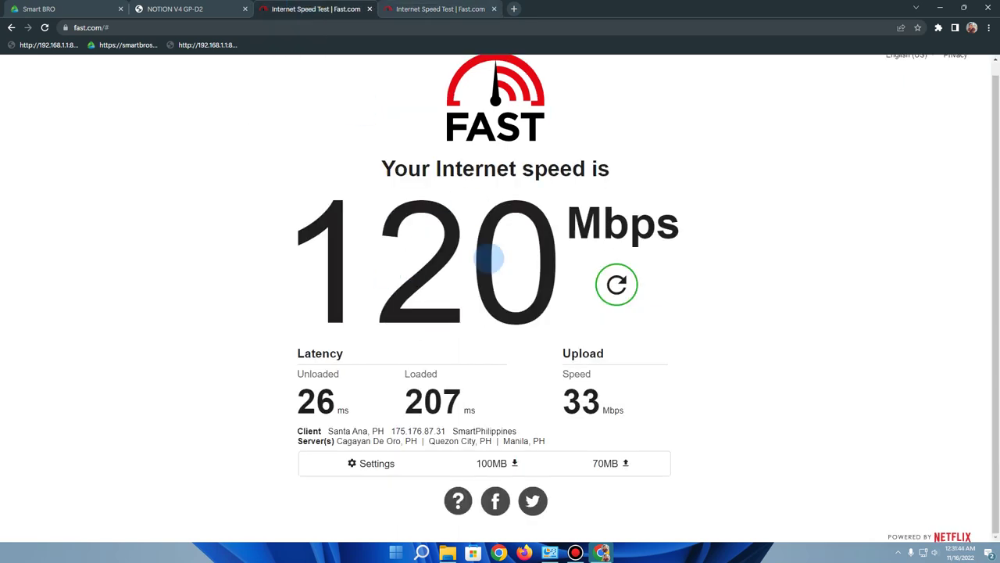
mouse_move(438, 6)
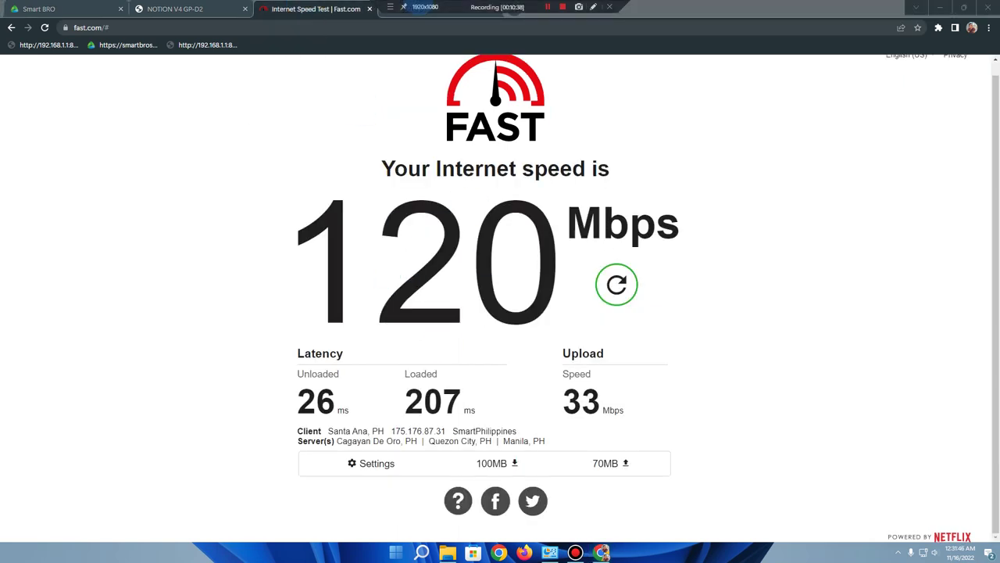
left_click(425, 10)
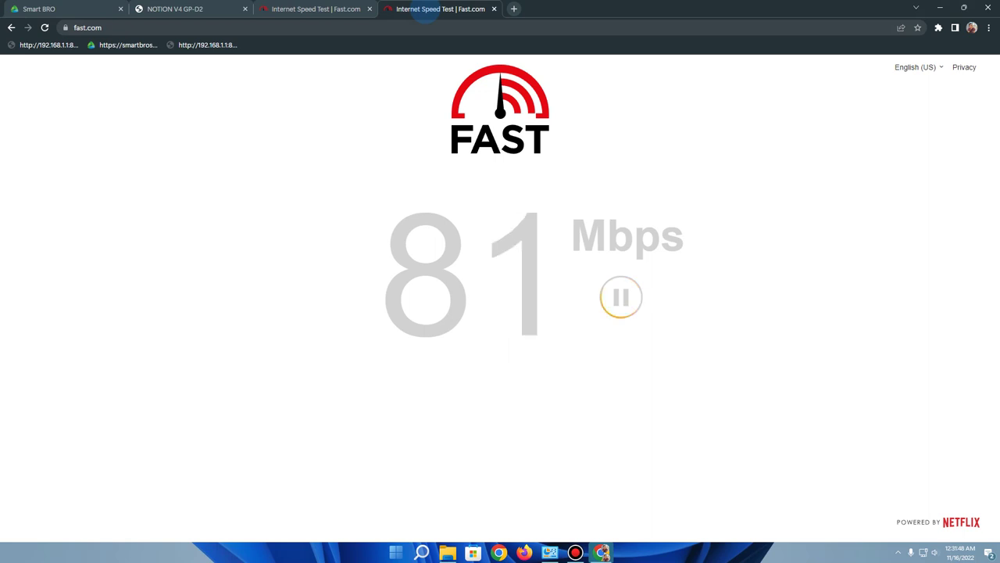
left_click(320, 9)
left_click(405, 9)
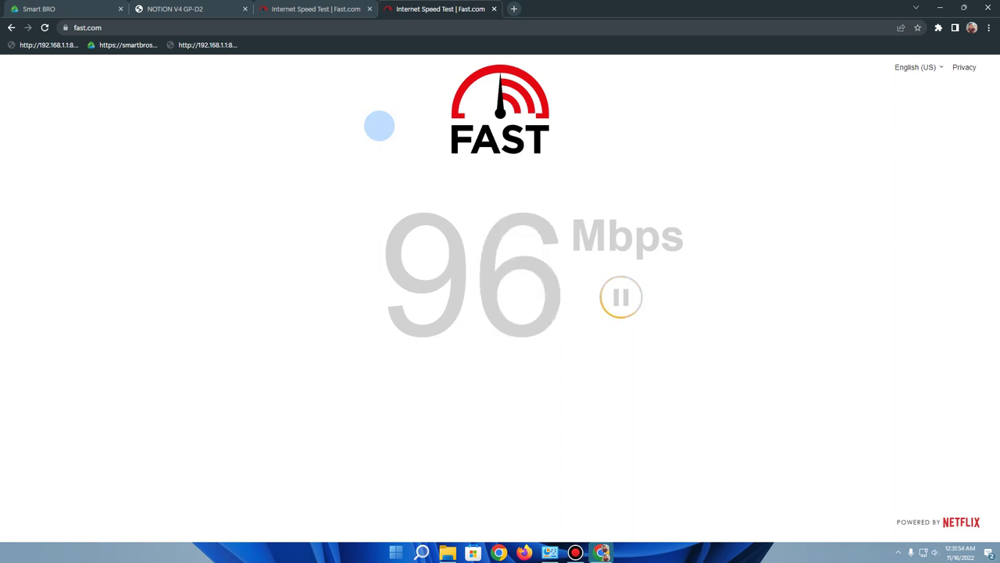
left_click(304, 8)
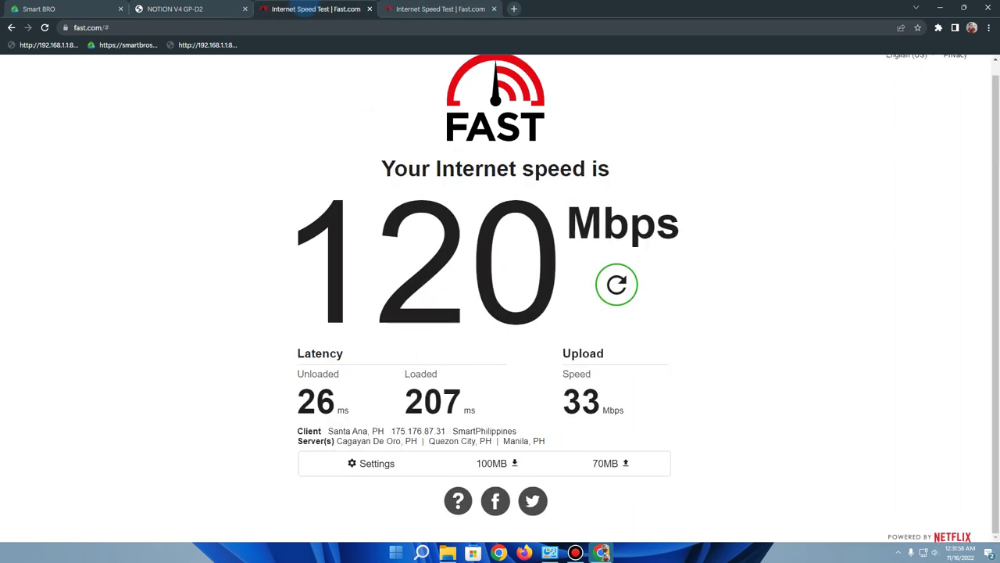
- Show the newer fast.com test's latency and upload details and compare them with the earlier result in the other tab
left_click(422, 11)
left_click(481, 403)
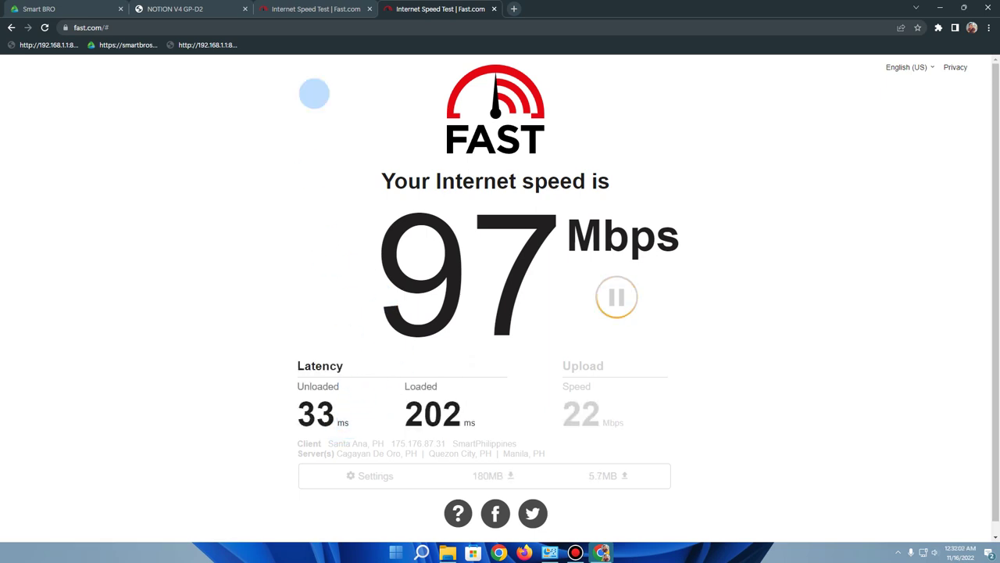
left_click(324, 11)
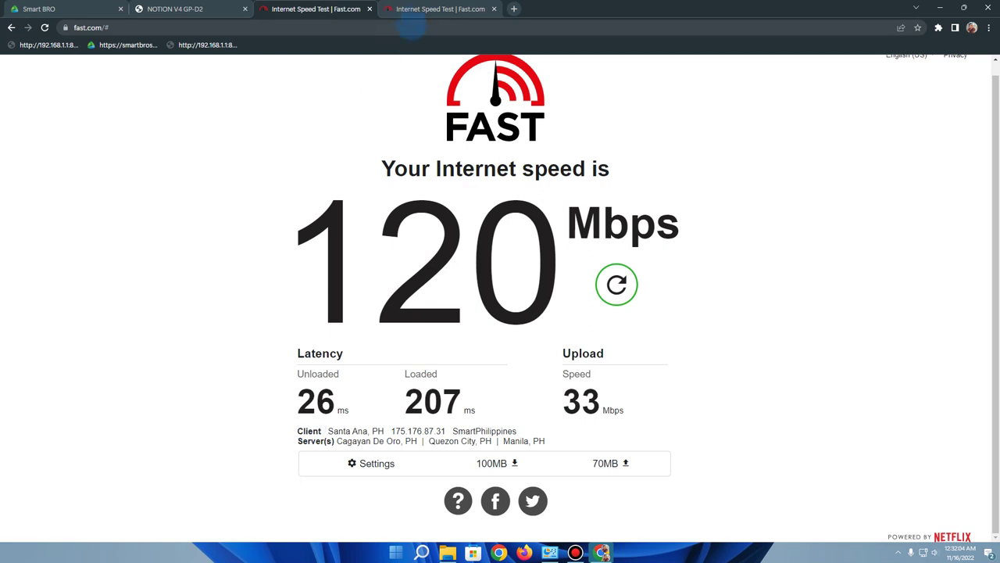
left_click(420, 11)
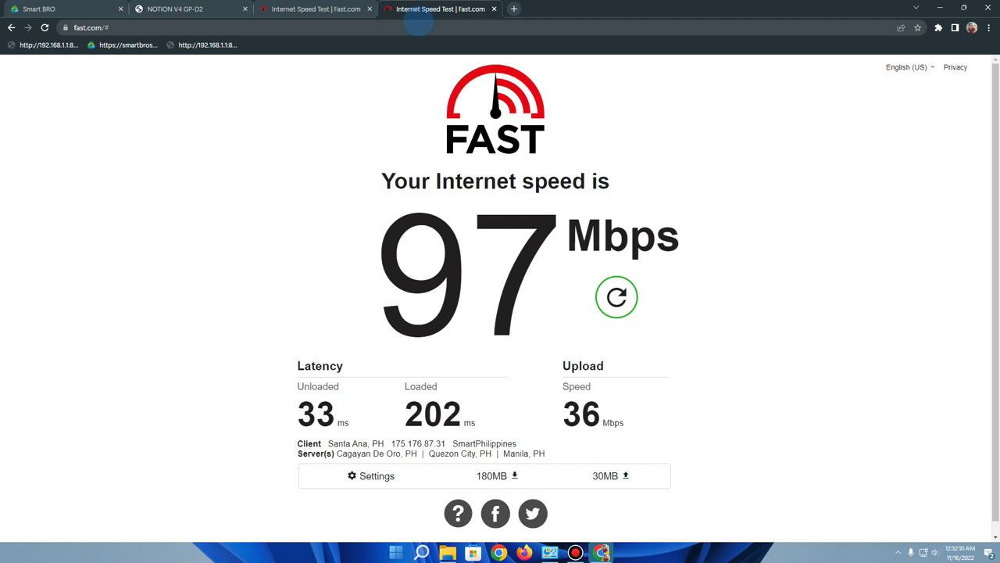
left_click(313, 10)
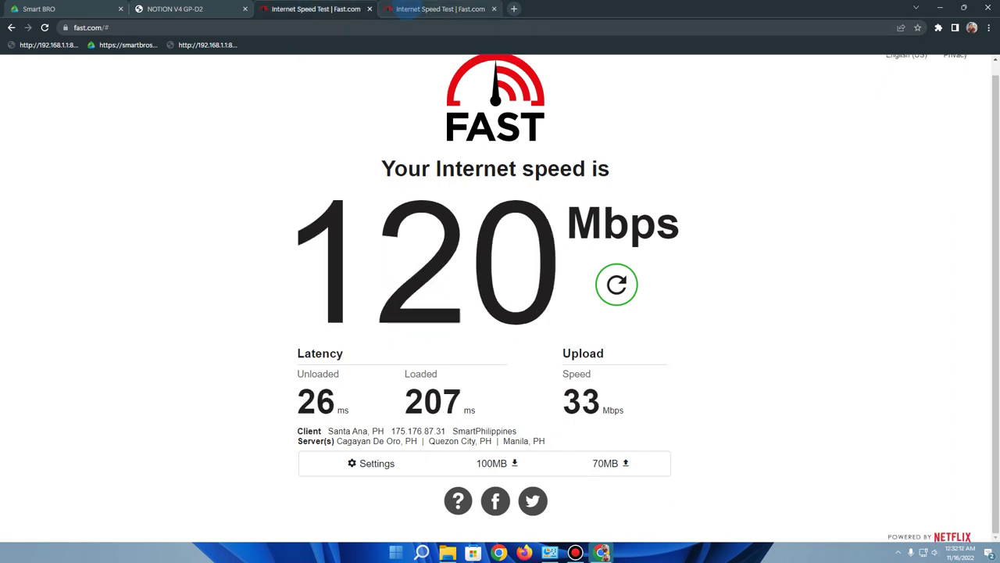
left_click(422, 8)
- Open speedtest.net in a new browser tab
left_click(513, 9)
left_click(514, 27)
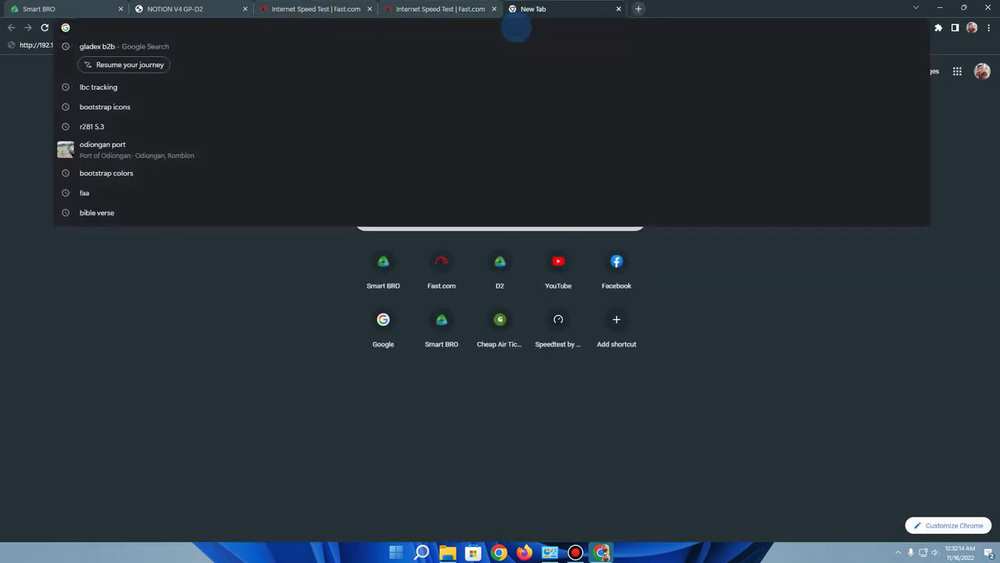
type("sp")
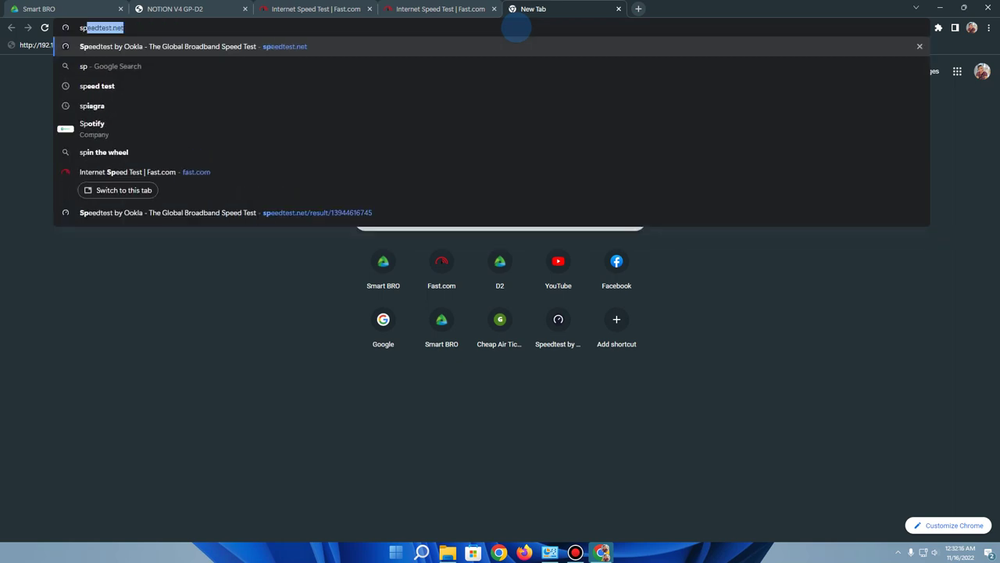